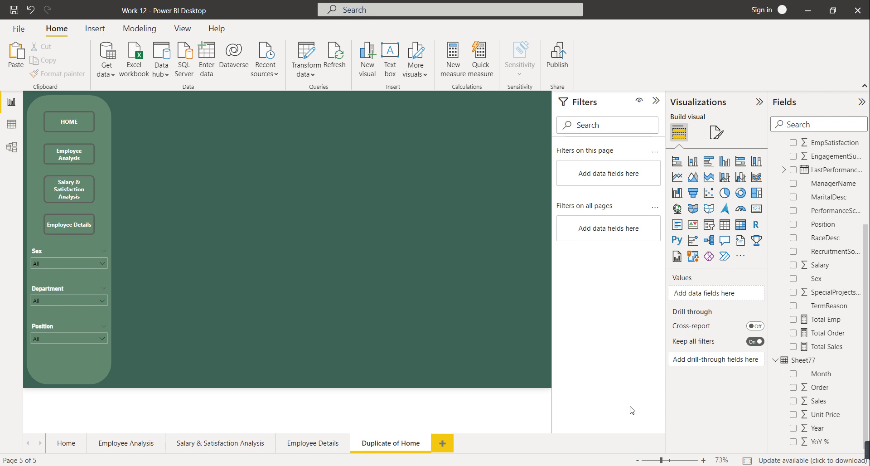
On the Duplicate of Home page, build a large stacked column chart with YoY % on the Y-axis and Month on the X-axis
left_click(63, 445)
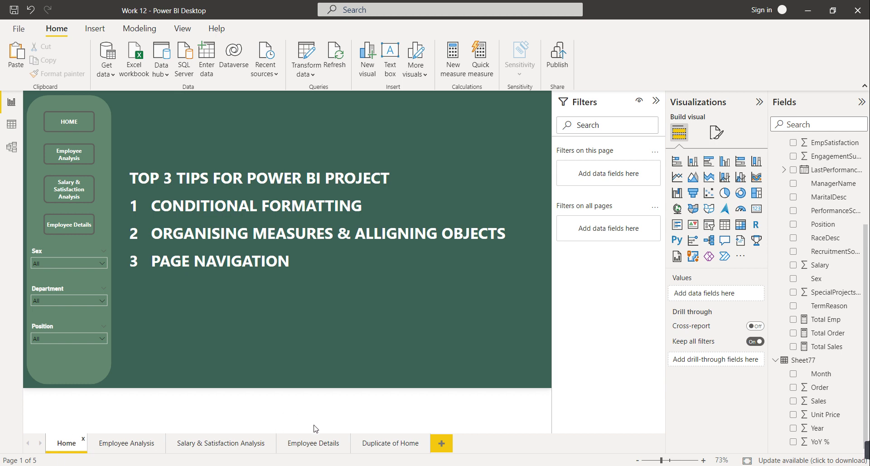
left_click(384, 447)
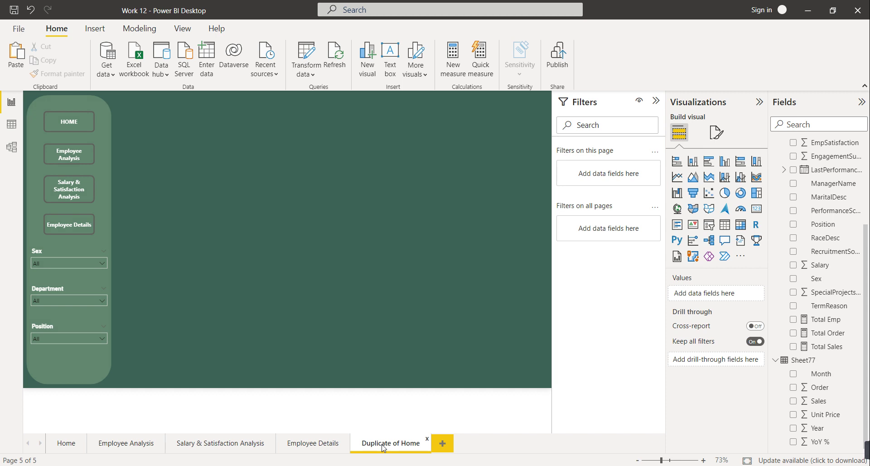
left_click(693, 161)
left_click_drag(215, 237, 534, 231)
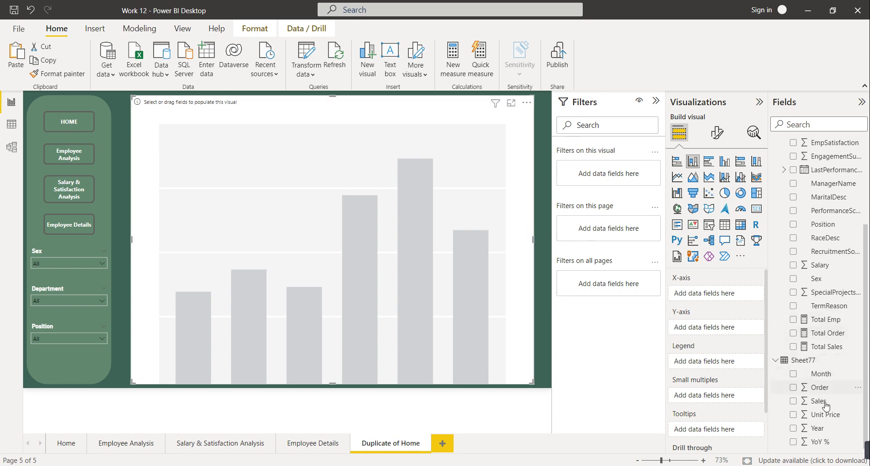
left_click_drag(817, 442, 712, 334)
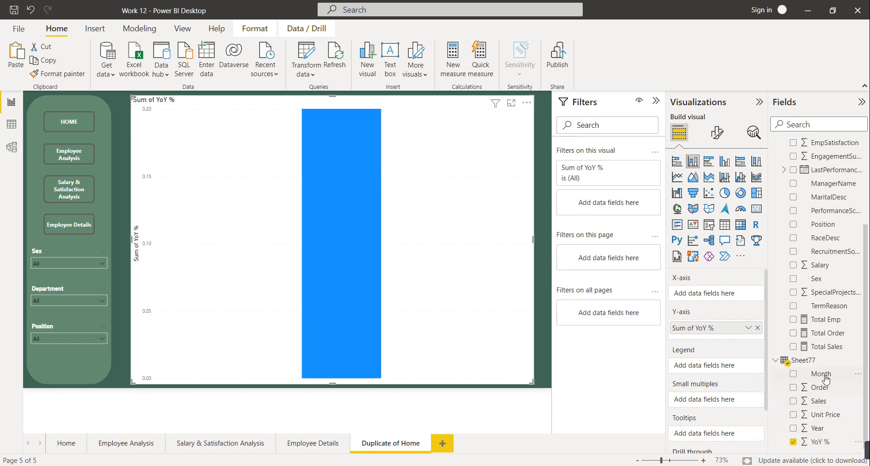
left_click_drag(822, 380, 720, 294)
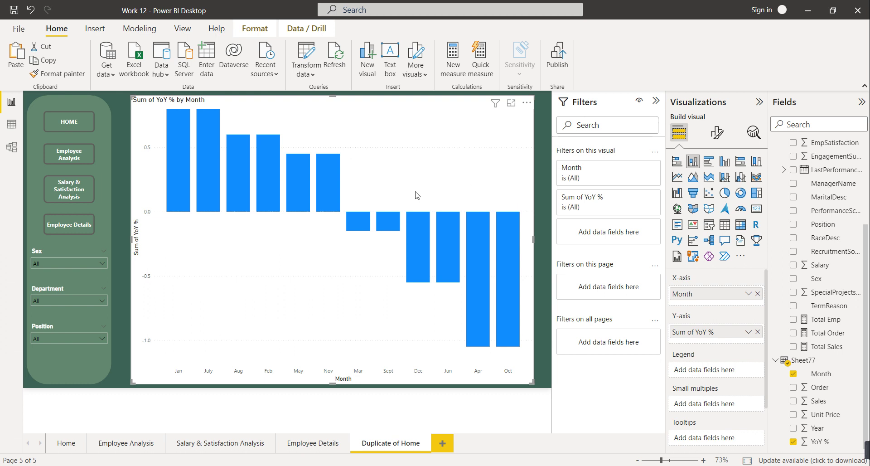
Open conditional formatting for the chart's default column color and set the format style to Rules
left_click(713, 139)
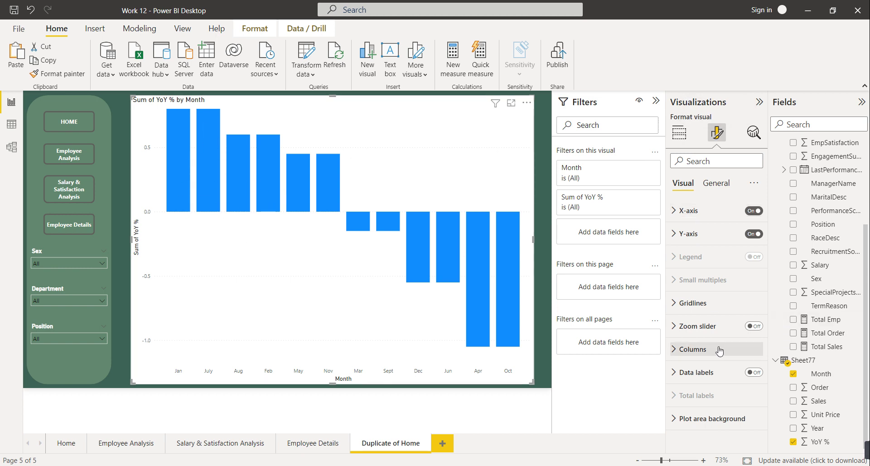
left_click(690, 349)
scroll(695, 326, "down", 2)
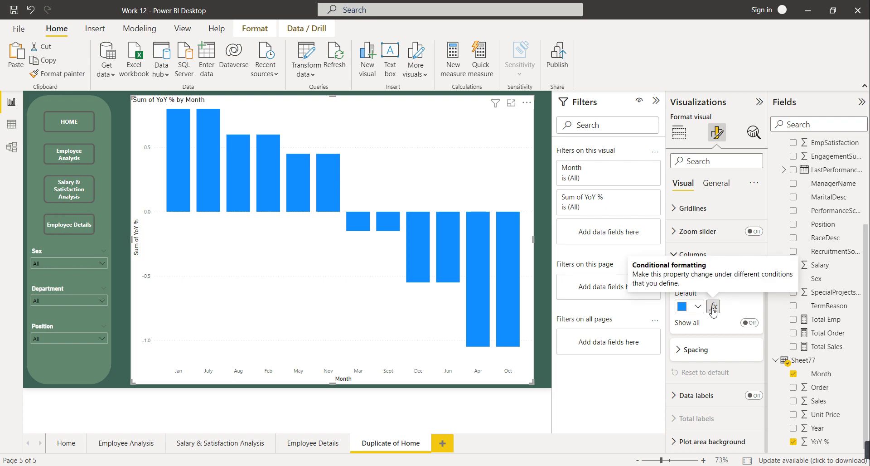
left_click(712, 307)
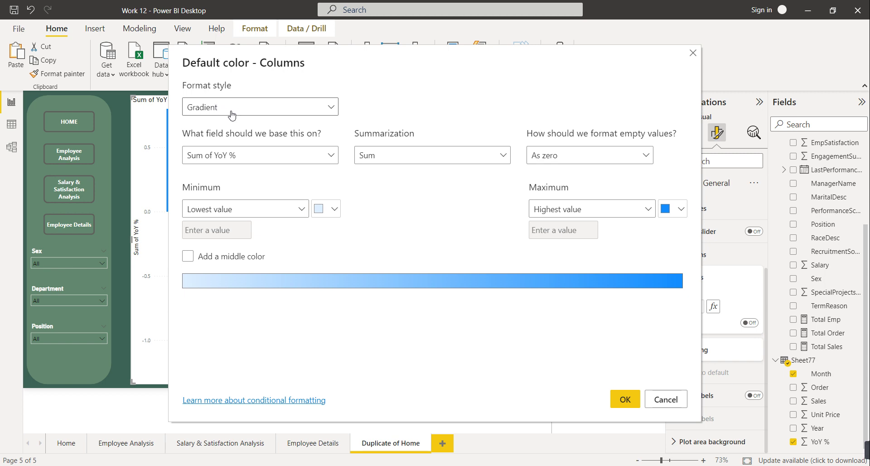
left_click(307, 111)
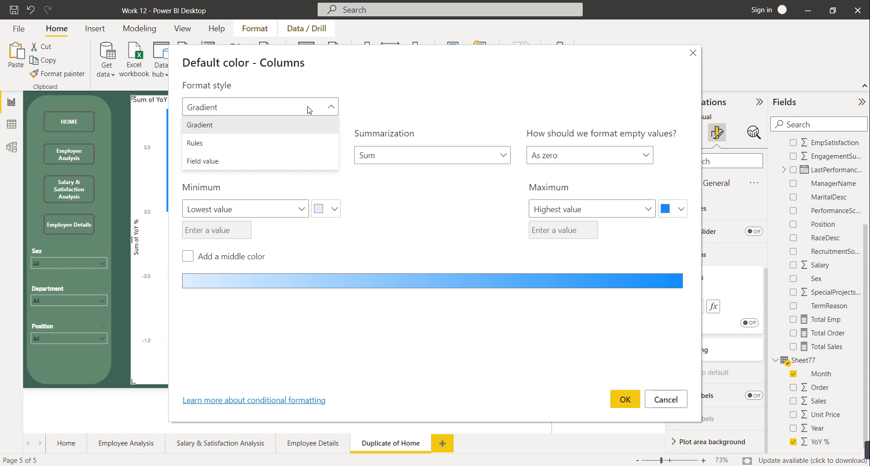
left_click(205, 144)
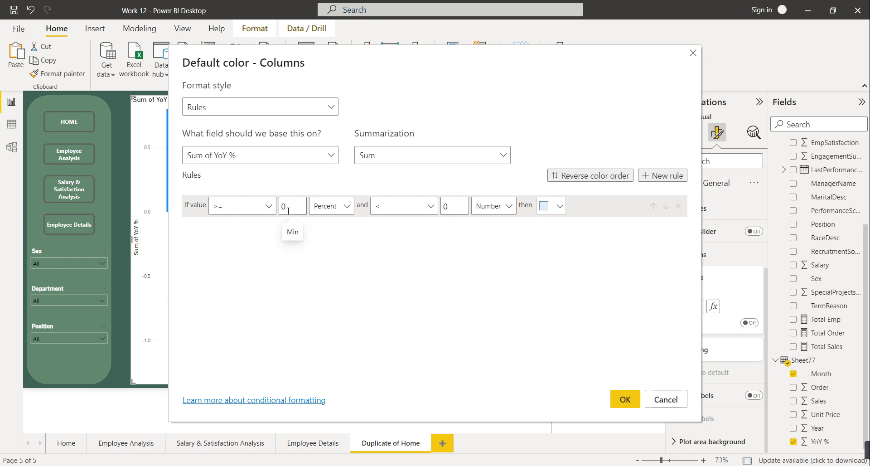
Define the first rule as values >= 0 Number and < Max Number, colored green #1EA117
left_click(344, 206)
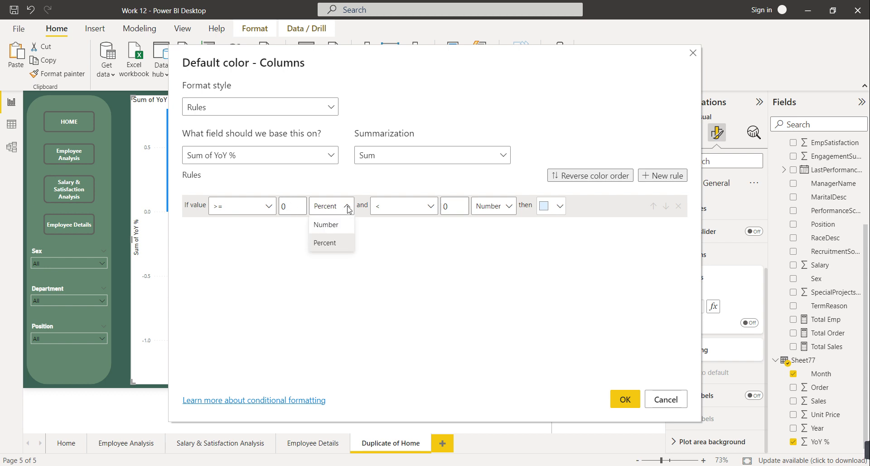
left_click(326, 226)
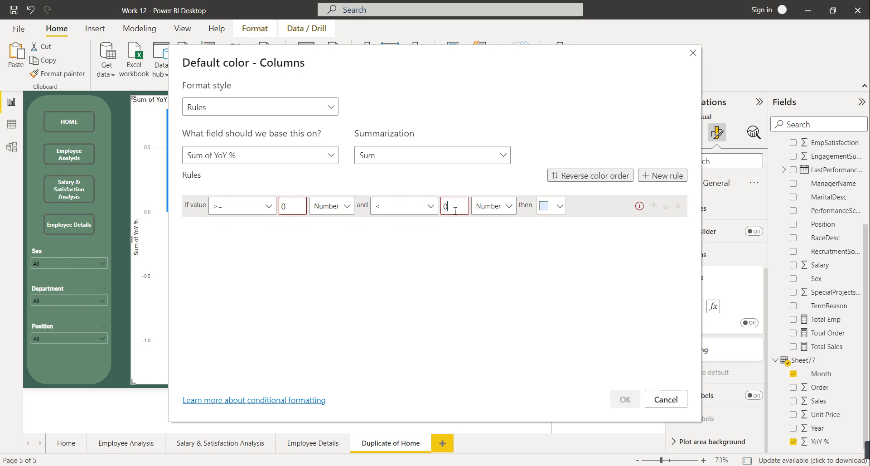
key("BackSpace")
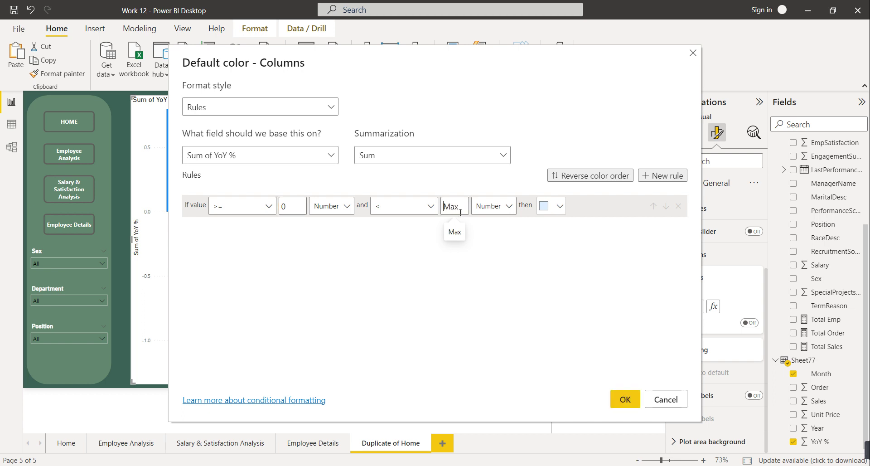
left_click(557, 207)
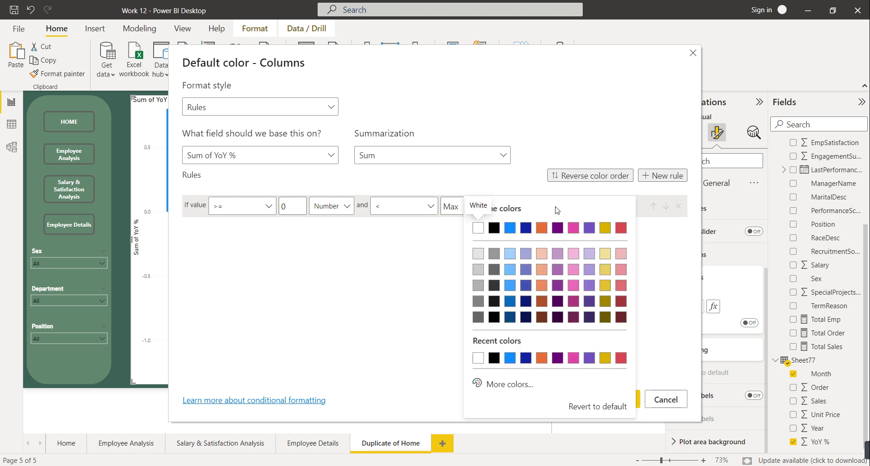
left_click(500, 385)
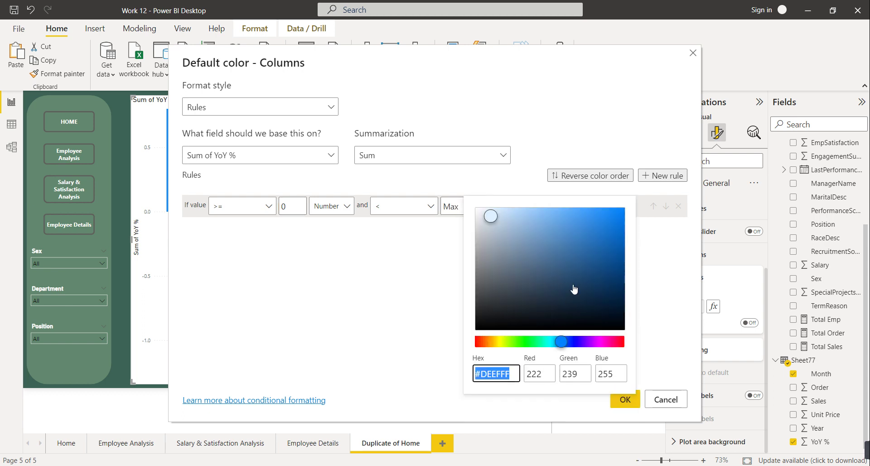
left_click(523, 341)
left_click(593, 260)
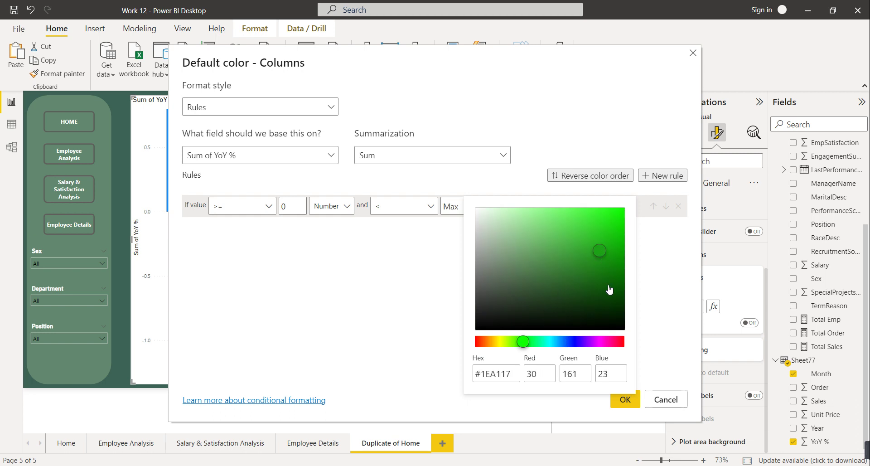
left_click(657, 341)
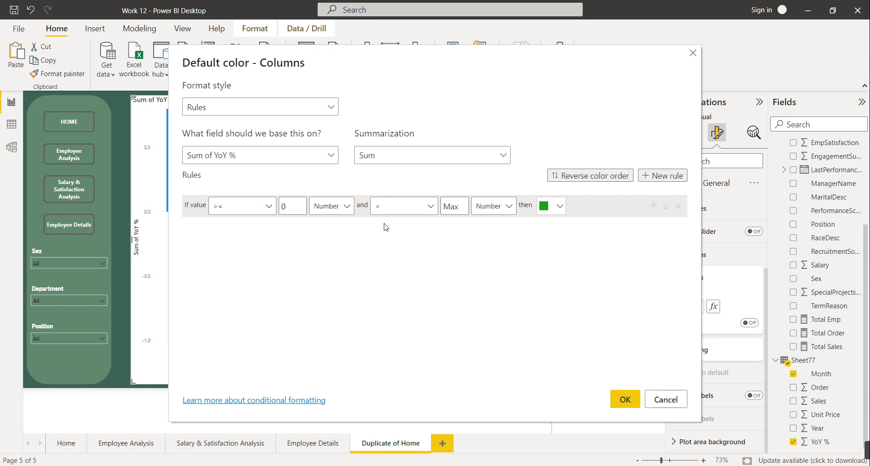
Add a second rule coloring values >= Min Number and < 0 Number red #D64550, and apply the rules to the columns
left_click(660, 181)
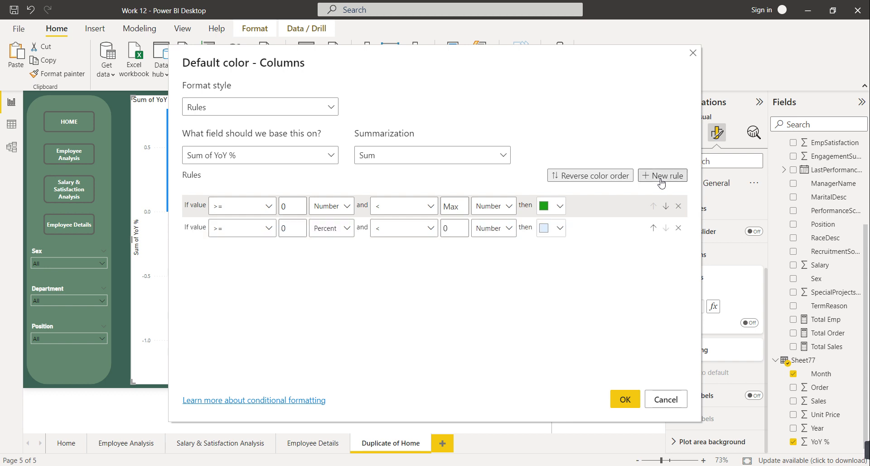
left_click(293, 229)
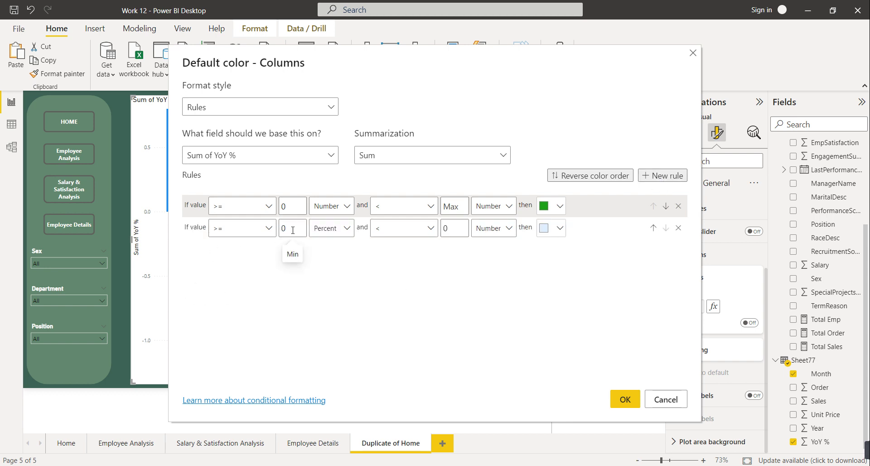
key("BackSpace")
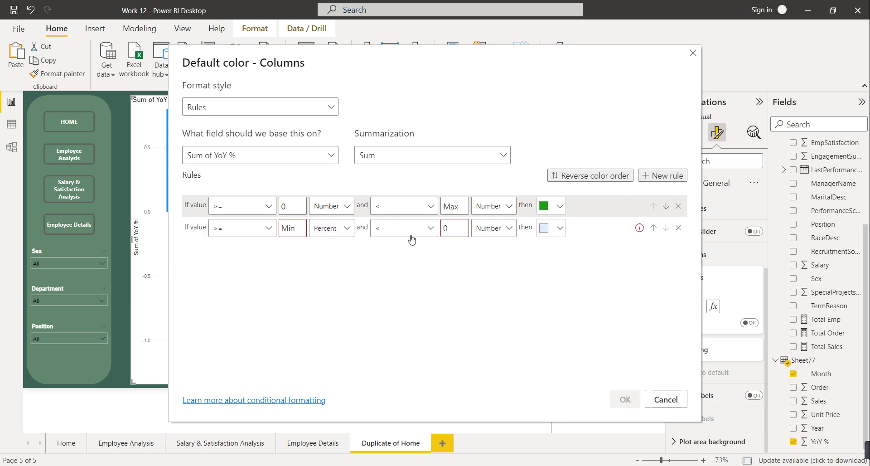
left_click(347, 229)
left_click(341, 247)
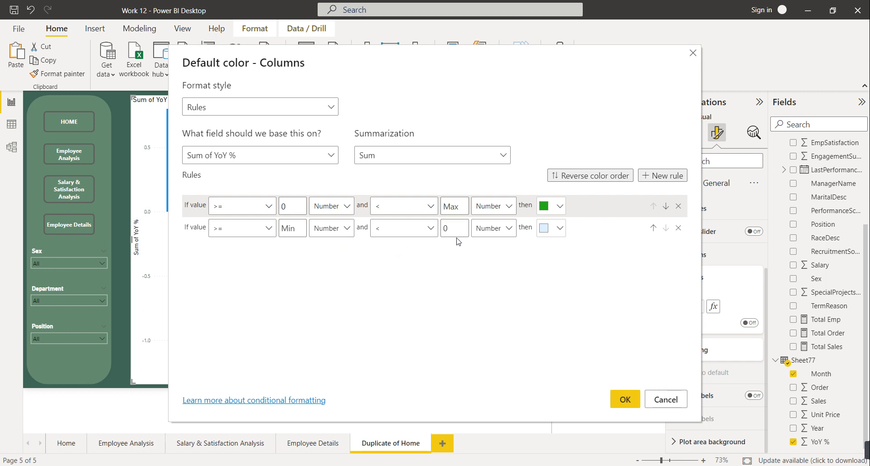
left_click(560, 228)
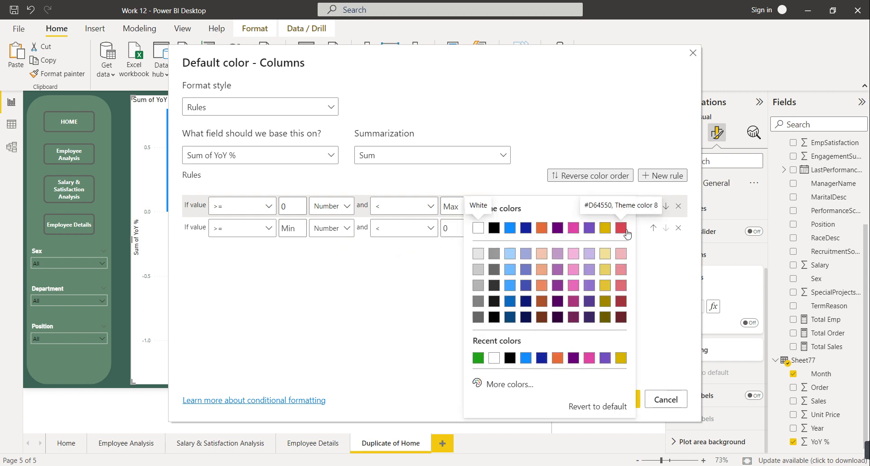
left_click(621, 228)
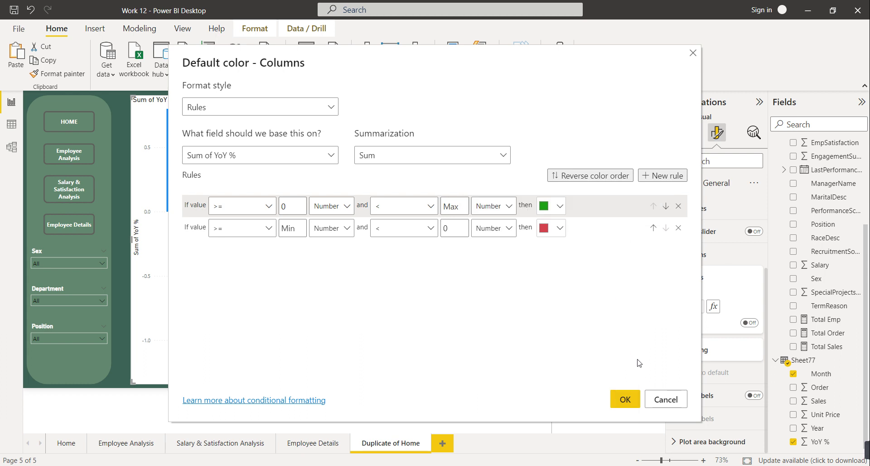
left_click(625, 399)
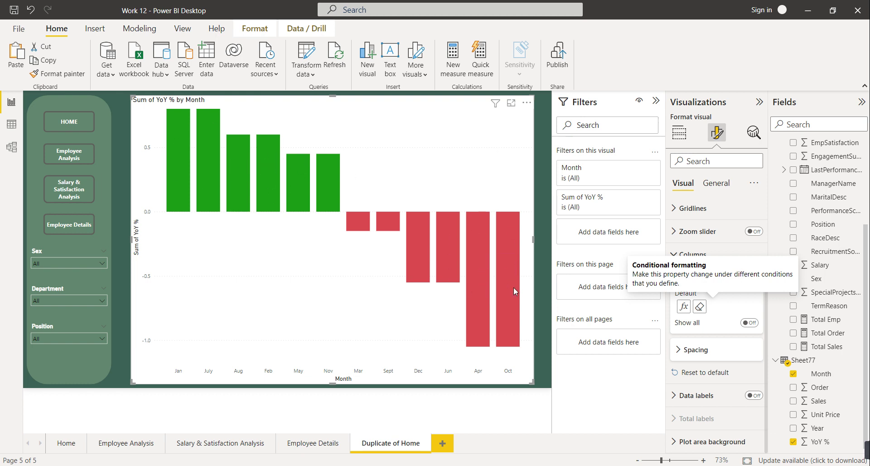
Turn off the background of the YoY % by Month chart and deselect the chart
mouse_move(480, 305)
mouse_move(169, 197)
left_click(684, 138)
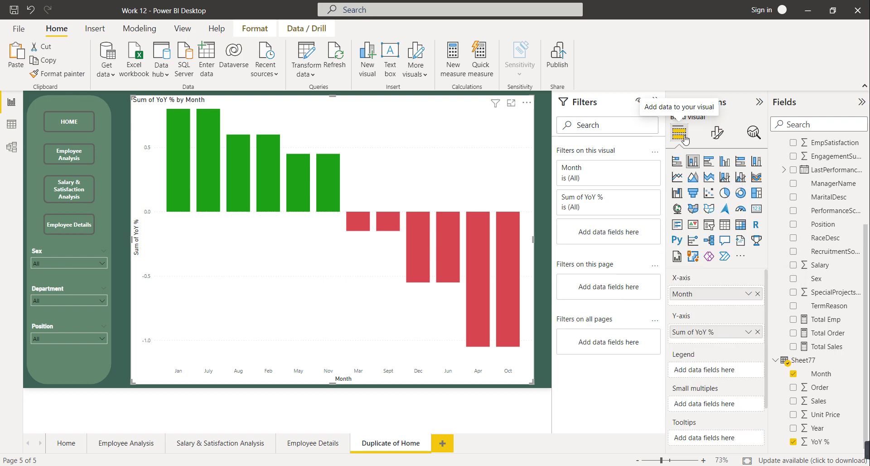
left_click(716, 136)
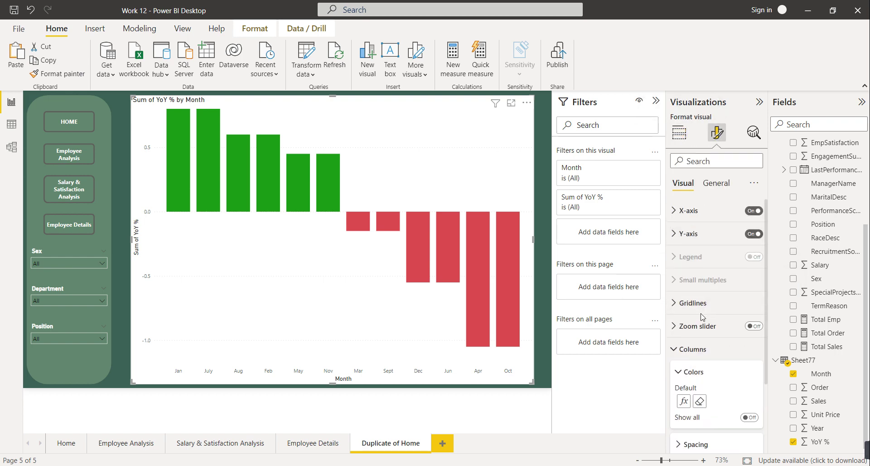
left_click(710, 183)
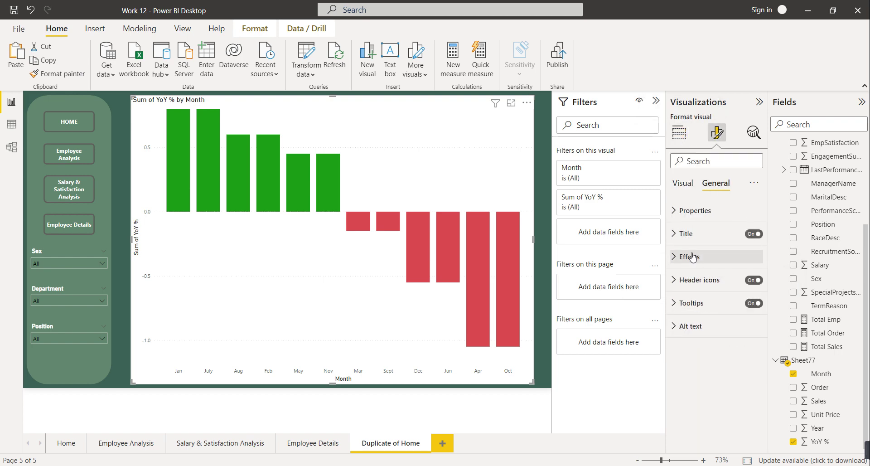
left_click(702, 257)
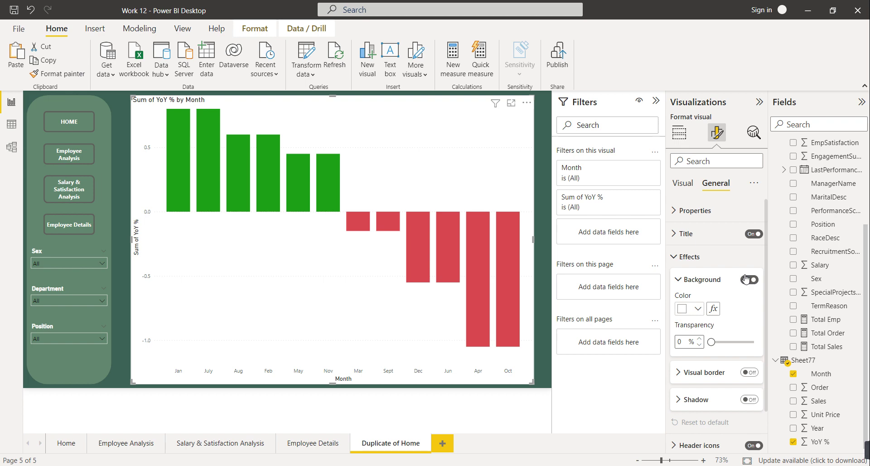
left_click(747, 279)
left_click(540, 196)
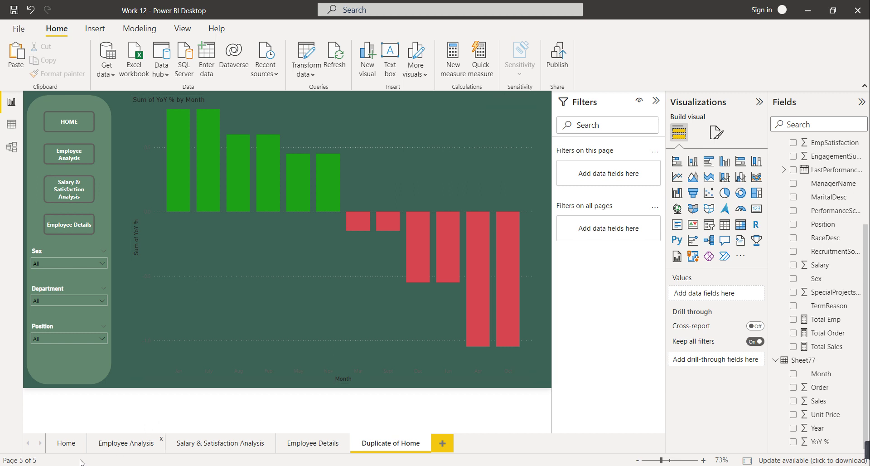
On the Salary & Satisfaction Analysis page, move the upper Avg. Rating card and the lower Total Feedback and Avg. Engagement Rating cards out of alignment
left_click(63, 449)
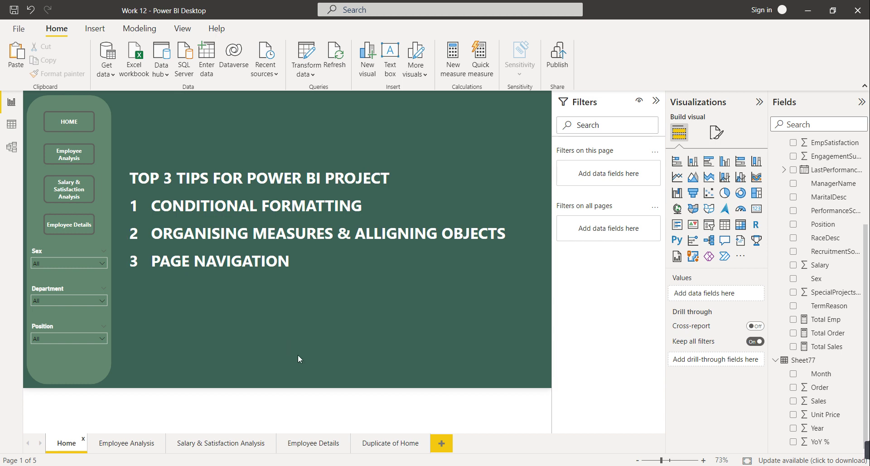
left_click(315, 445)
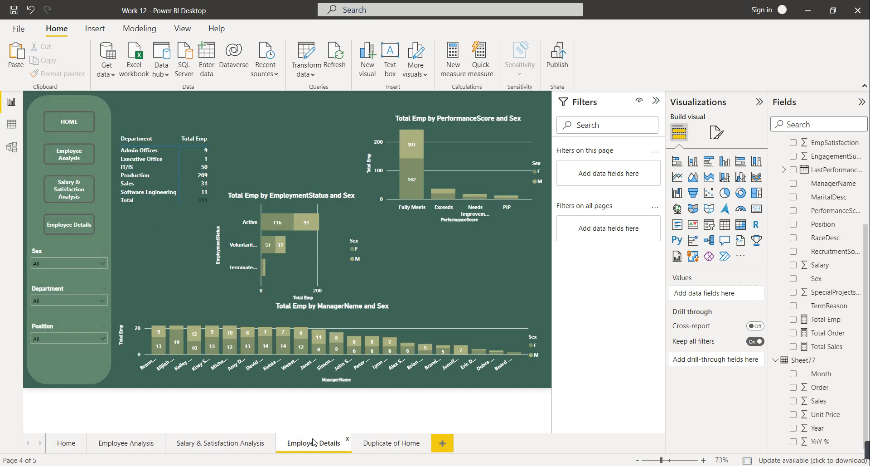
left_click(243, 447)
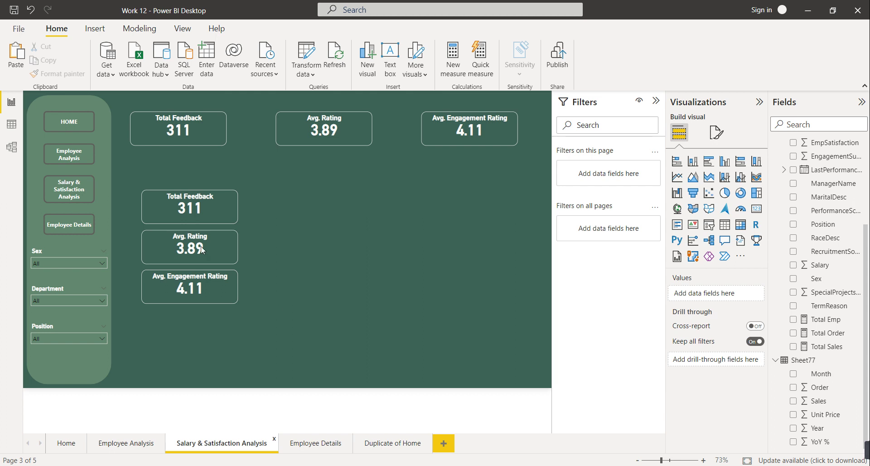
left_click_drag(338, 225, 338, 225)
left_click_drag(199, 277, 322, 288)
left_click_drag(298, 144, 275, 175)
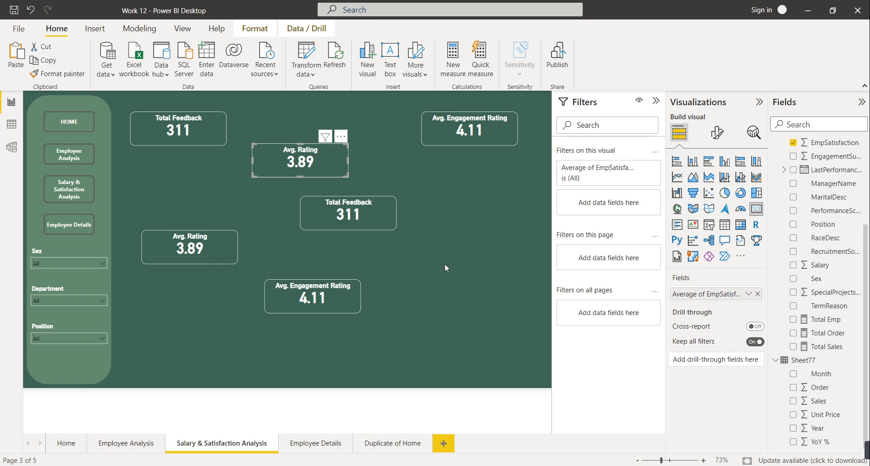
Line up the lower Avg. Rating and Avg. Engagement Rating cards in a column beneath the lower Total Feedback card using the alignment guides
left_click_drag(216, 250, 380, 259)
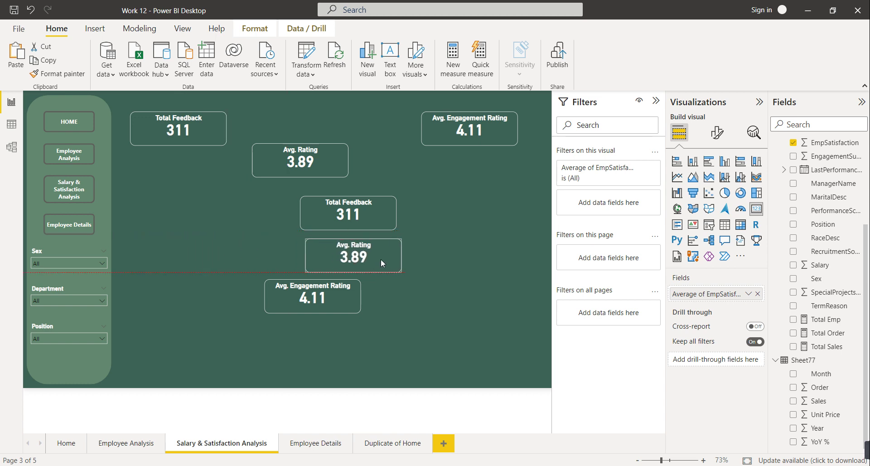
left_click_drag(336, 294, 367, 300)
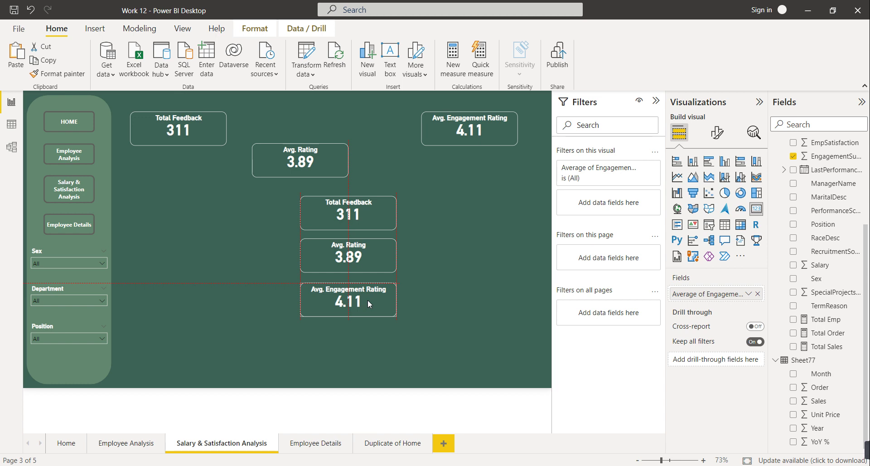
Scatter the lower Avg. Engagement Rating and Avg. Rating cards to opposite sides beneath the lower Total Feedback card
left_click_drag(367, 300, 221, 299)
left_click_drag(316, 265, 357, 314)
Align the tops of the upper Total Feedback, Avg. Rating and Avg. Engagement Rating cards
left_click(195, 139)
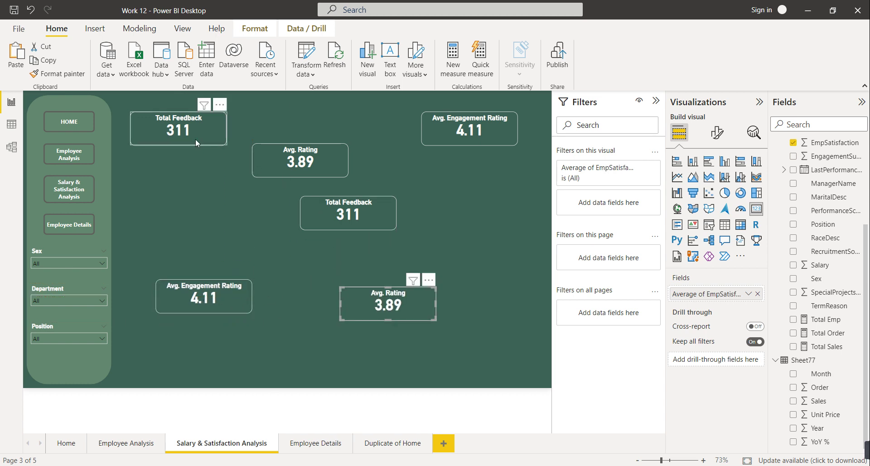
left_click(274, 165, "ctrl")
left_click(437, 135, "ctrl")
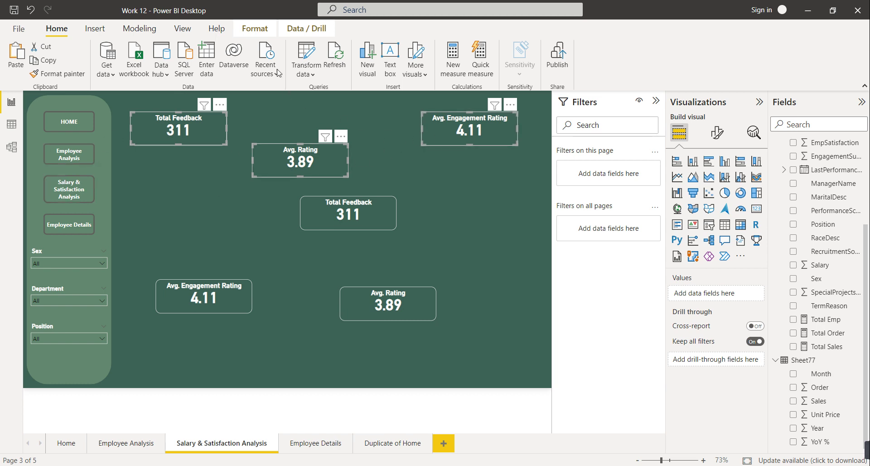
left_click(263, 32)
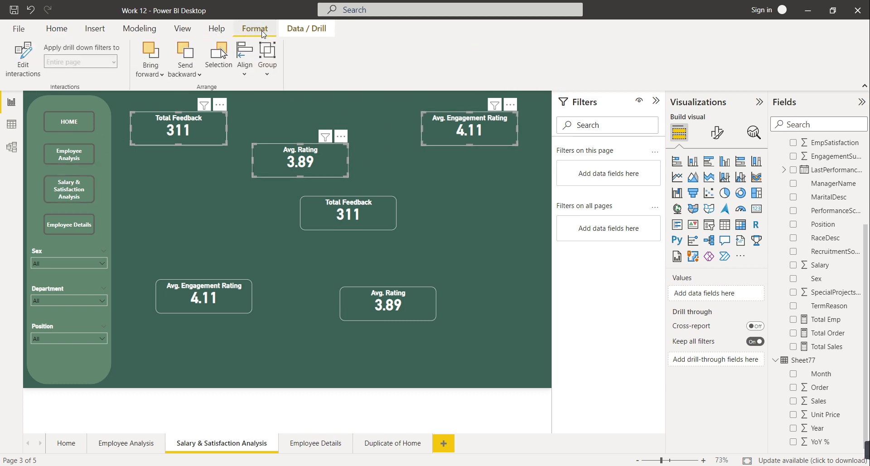
left_click(245, 75)
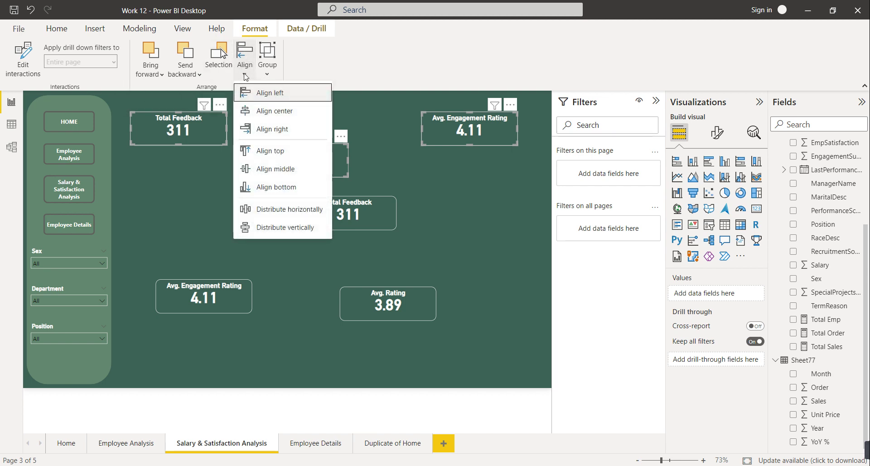
left_click(268, 153)
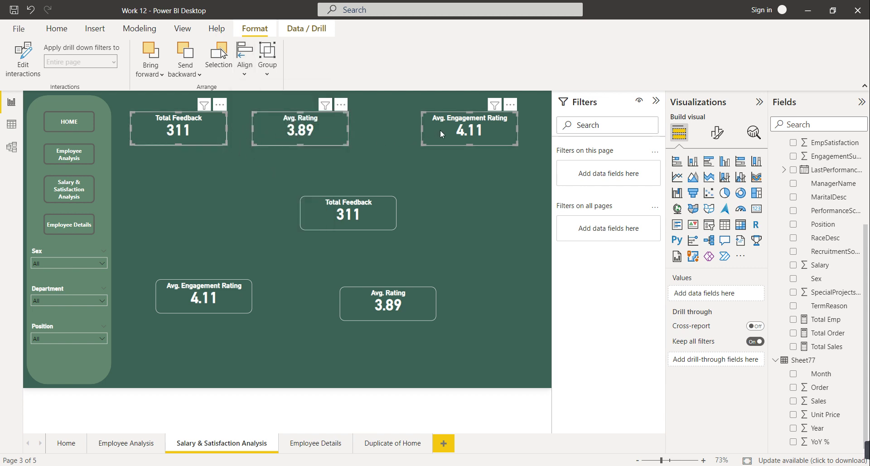
Distribute the three upper cards horizontally and deselect them
left_click(245, 73)
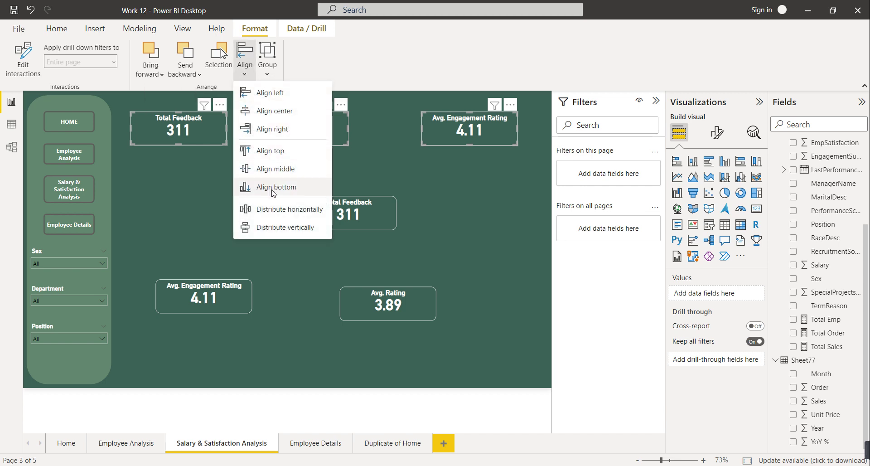
left_click(271, 213)
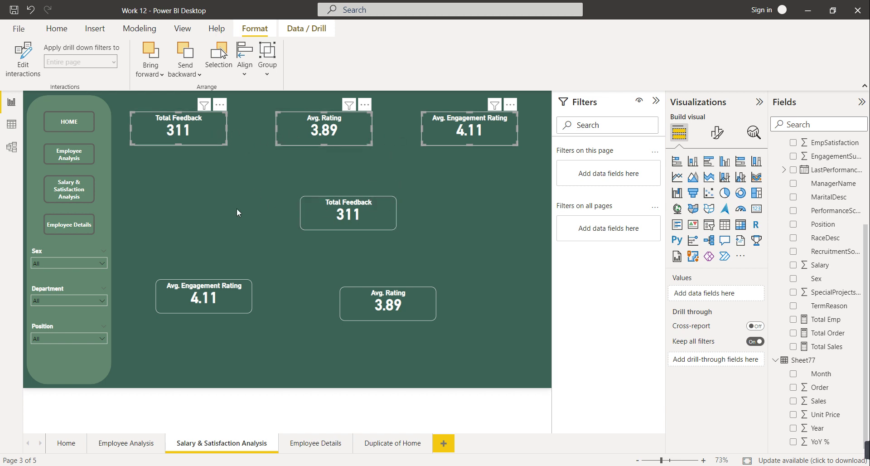
left_click(251, 244)
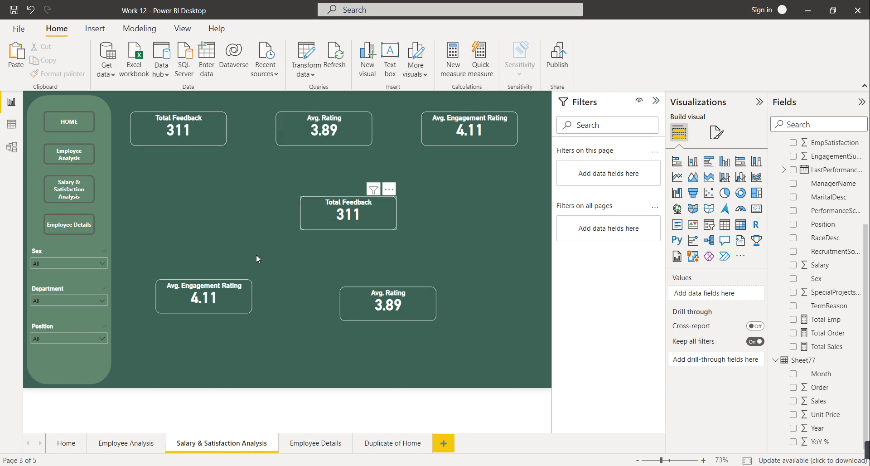
Align the lower Total Feedback, Avg. Engagement Rating and Avg. Rating cards to their left edges
left_click(307, 214)
left_click(248, 298, "ctrl")
left_click(357, 305, "ctrl")
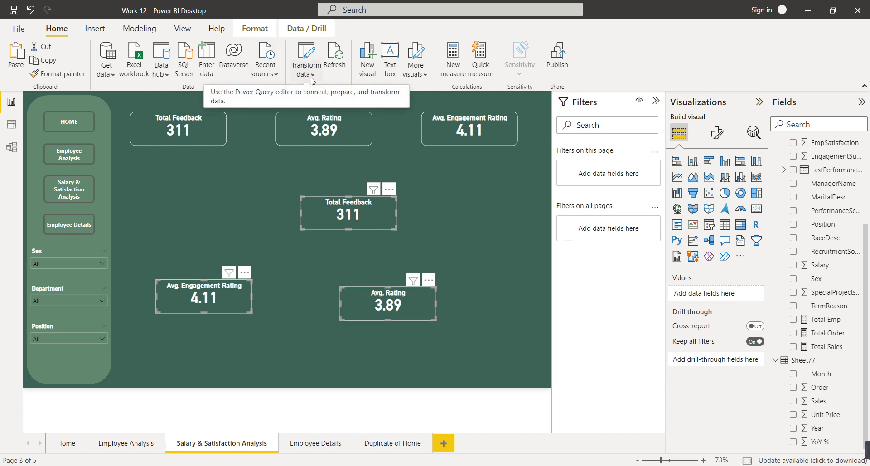
left_click(262, 36)
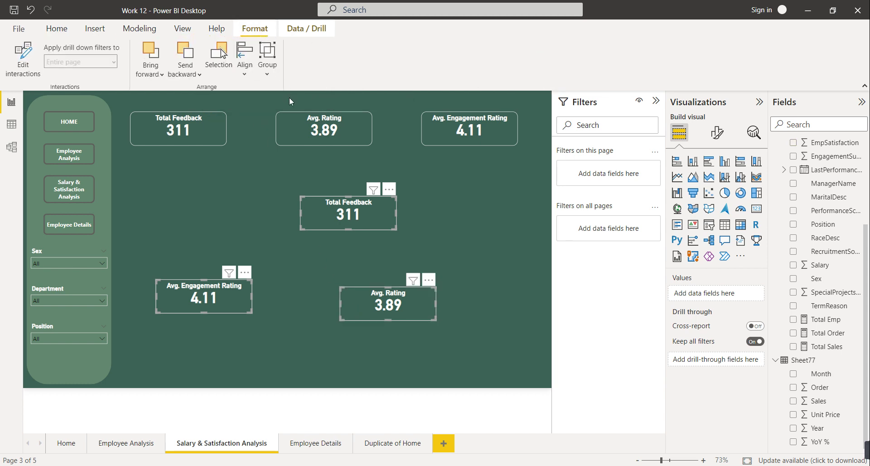
left_click(244, 59)
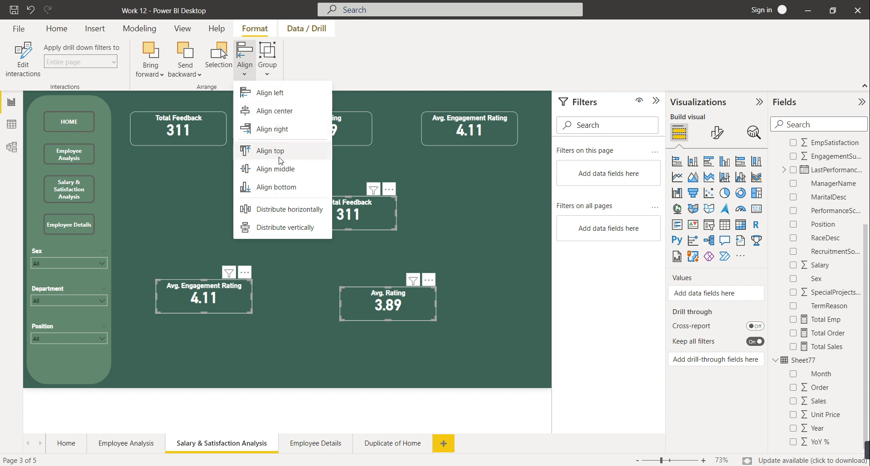
left_click(268, 93)
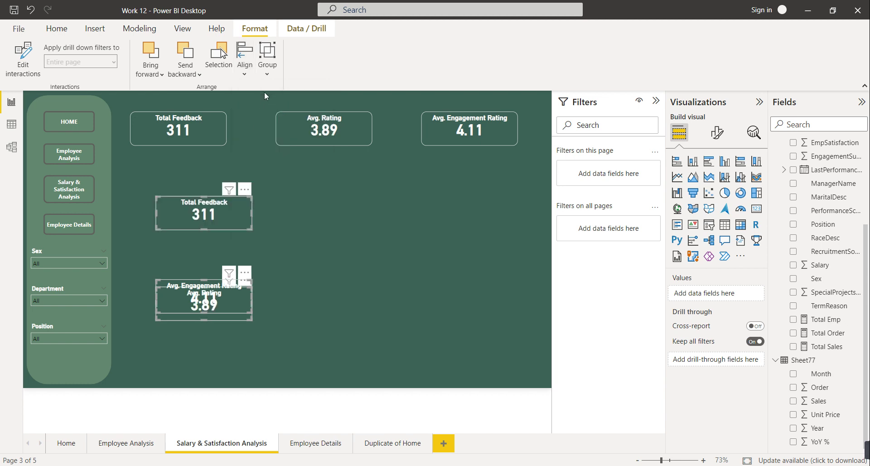
Distribute the three lower cards vertically and deselect them
left_click(244, 73)
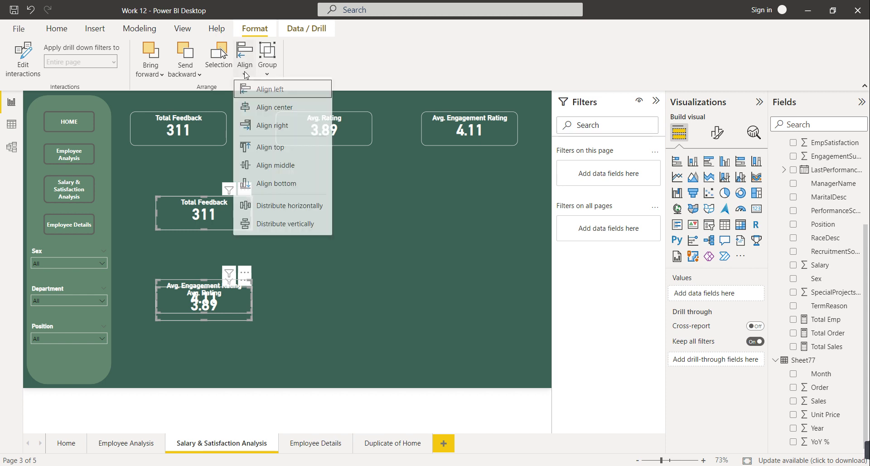
left_click(280, 228)
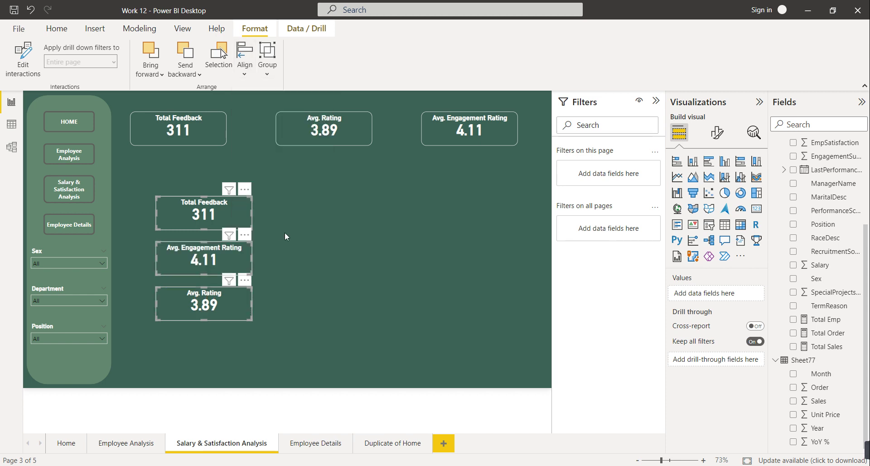
left_click(299, 218)
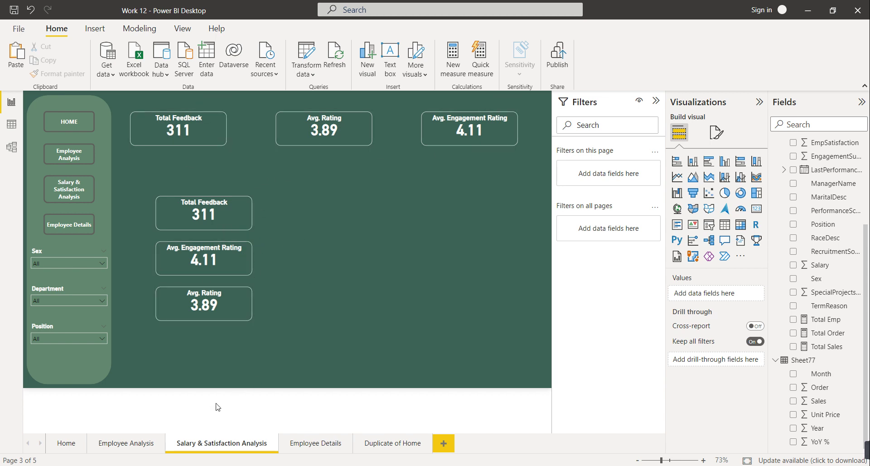
On the Home report page, create the measure T Sales = SUM(Sheet77[Sales]) in the Sheet77 table
left_click(78, 445)
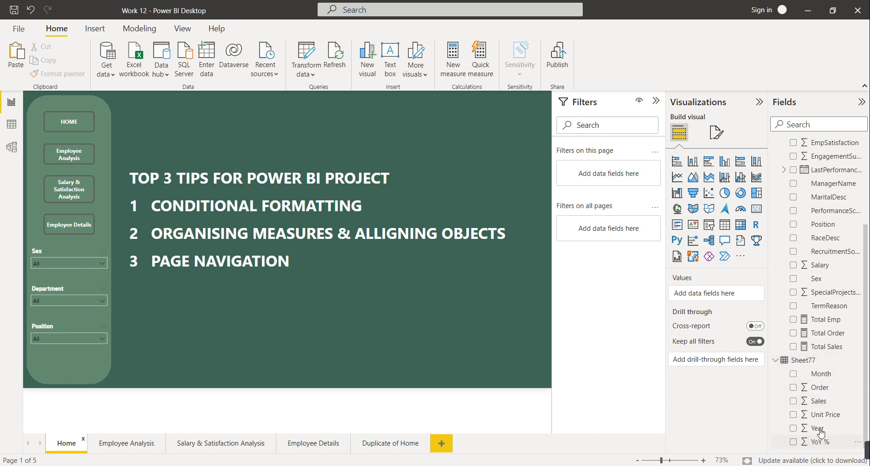
right_click(802, 361)
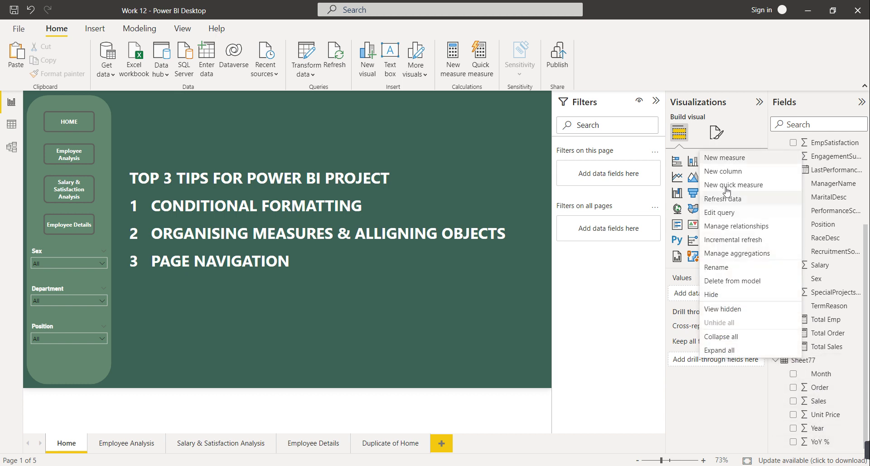
left_click(725, 158)
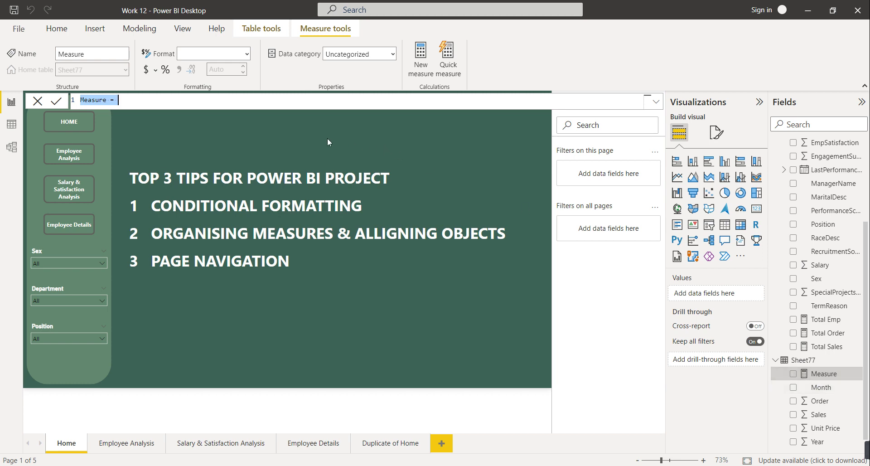
type("T Sales = sum")
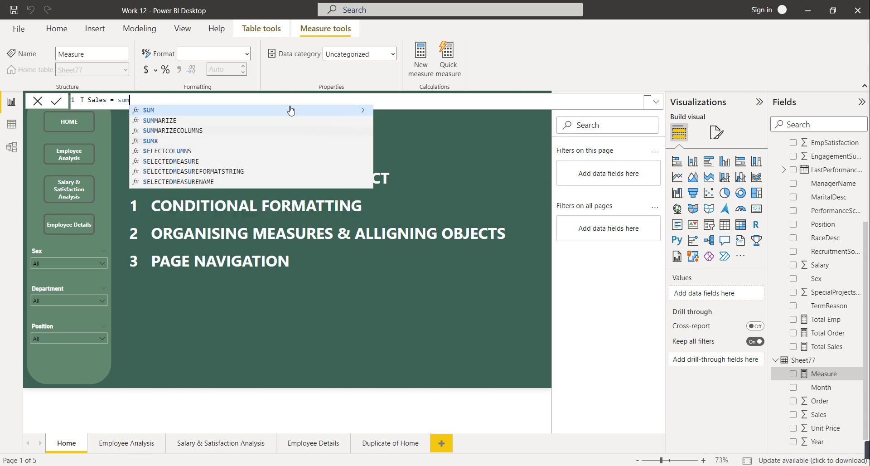
left_click(158, 112)
scroll(232, 226, "down", 10)
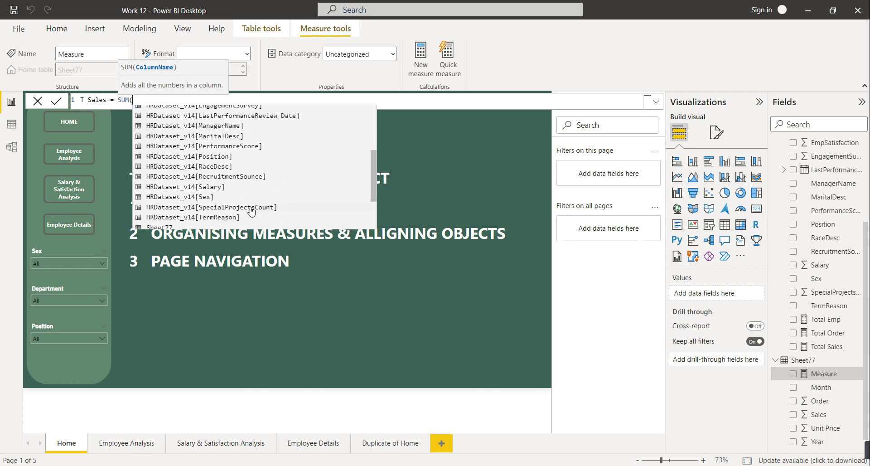
left_click(192, 195)
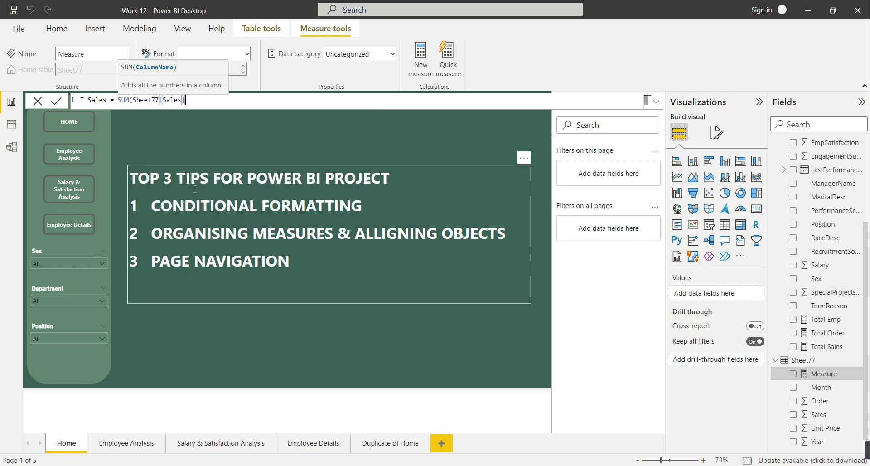
key("Return")
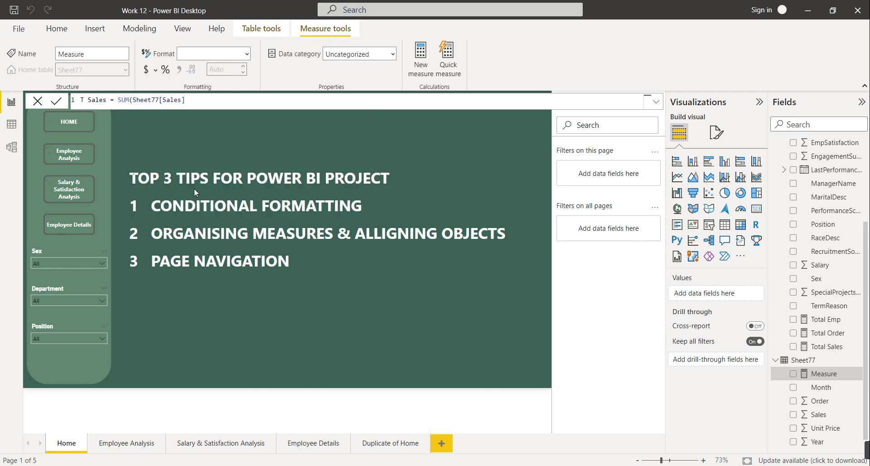
key("Return")
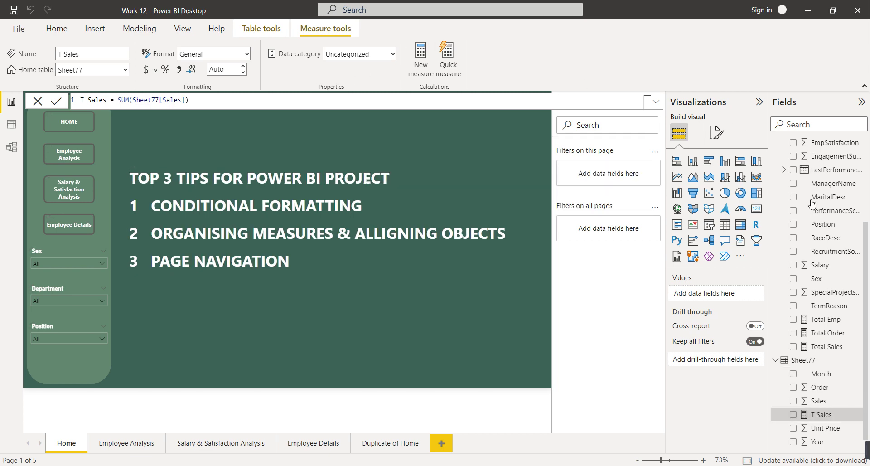
Create an empty table named Measures with manual data entry and load it into the model
scroll(838, 217, "up", 4)
scroll(822, 344, "down", 4)
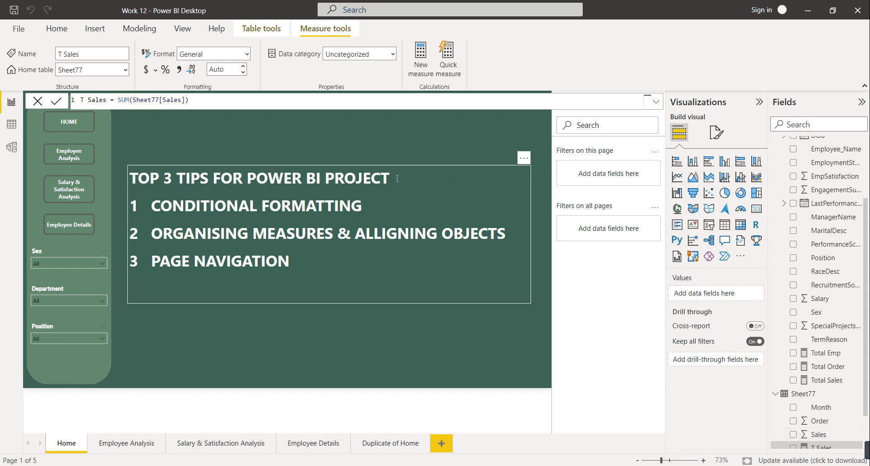
left_click(57, 38)
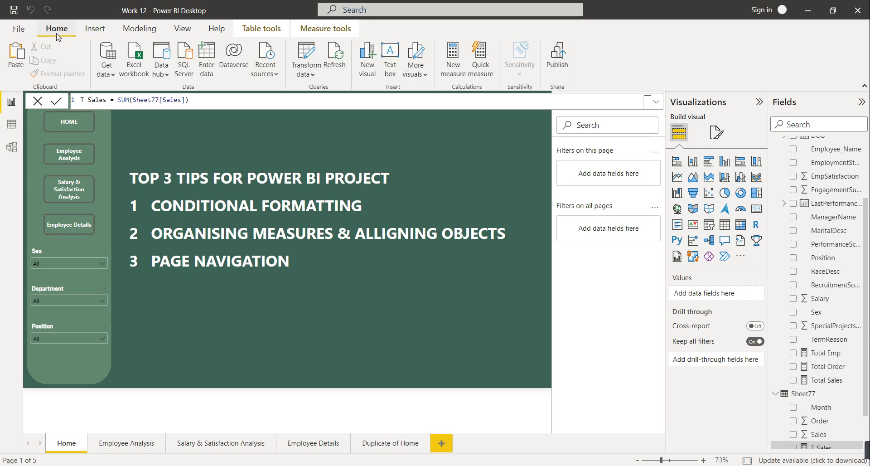
left_click(206, 56)
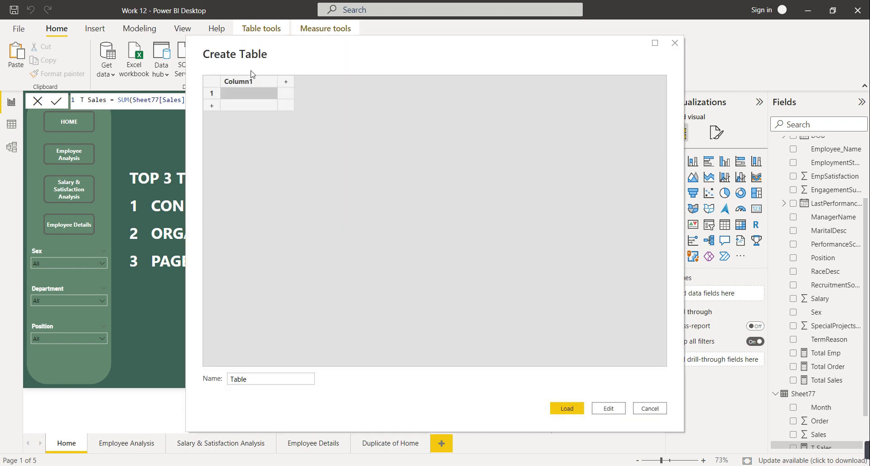
double_click(230, 381)
type("Measures")
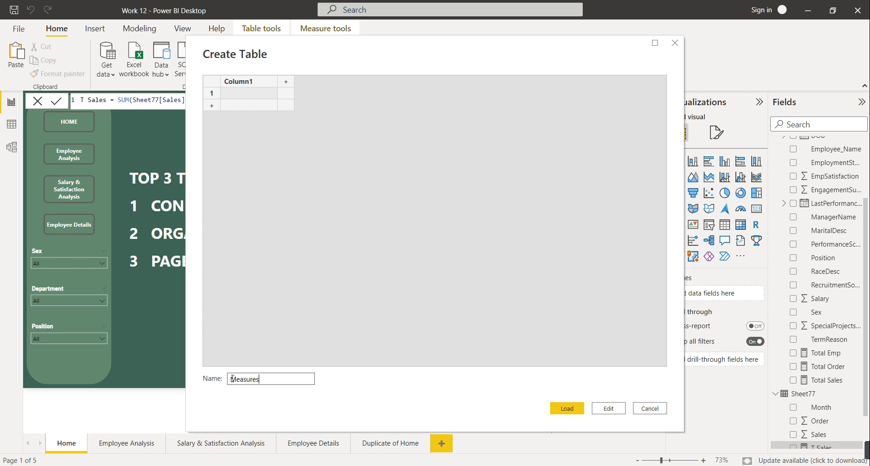
left_click(567, 408)
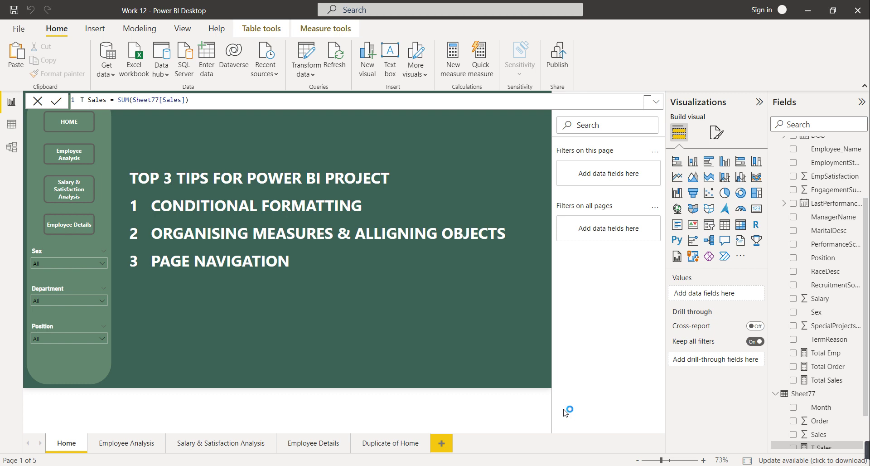
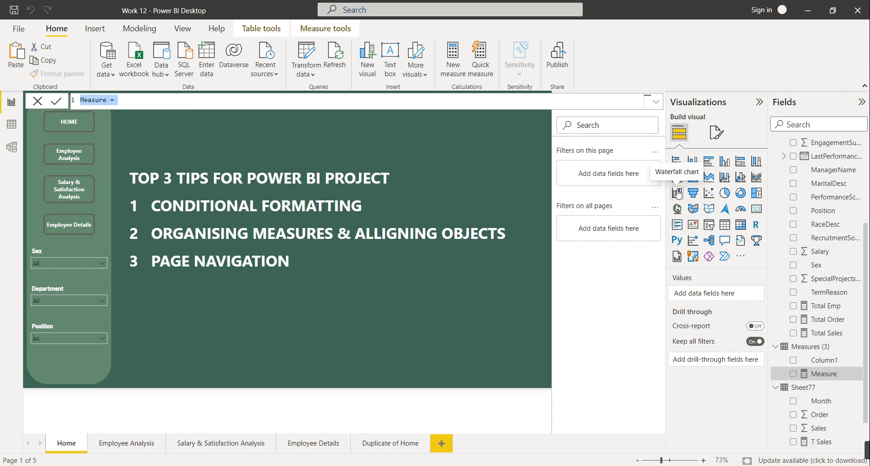
Define the new measure in the Measures table as Measure 1 = SUM(Sheet77[Order])
key("End")
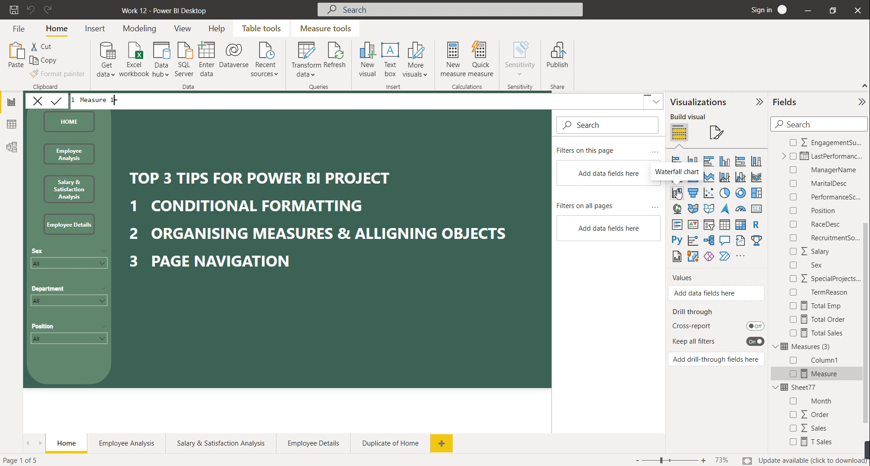
type("sum")
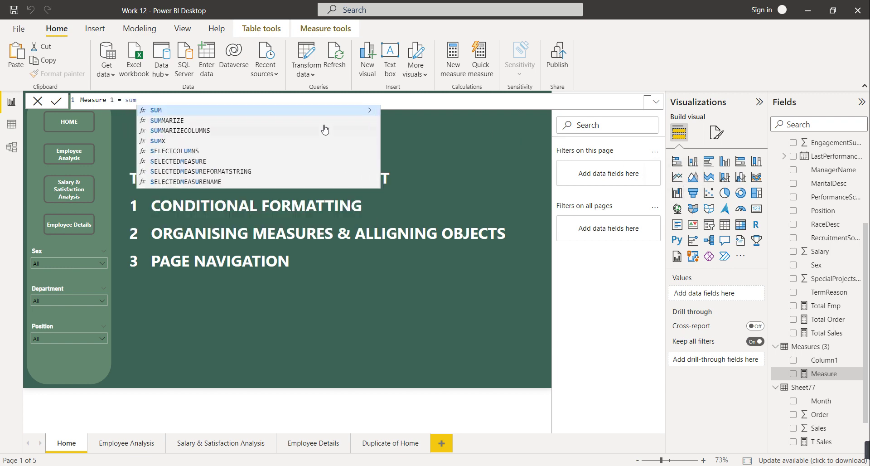
left_click(230, 113)
scroll(230, 118, "down", 8)
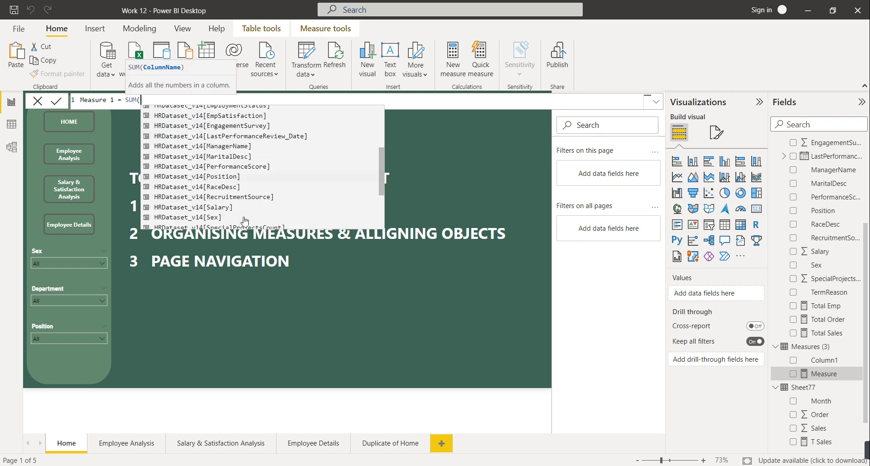
left_click(200, 184)
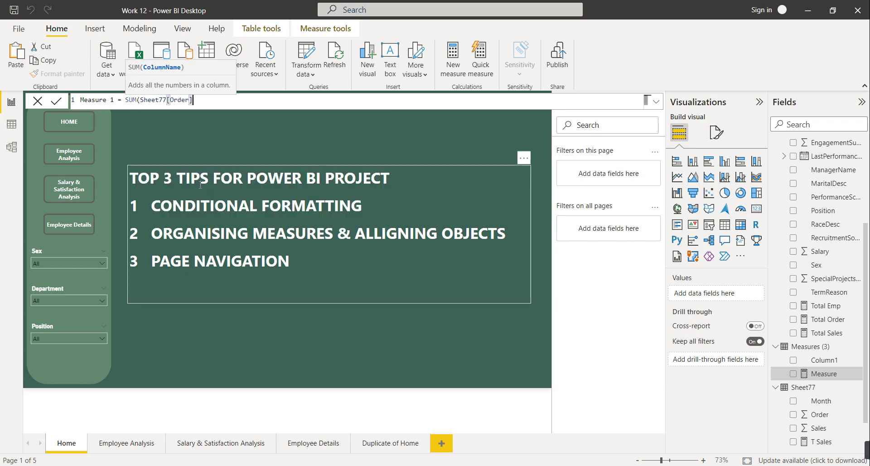
left_click(223, 170)
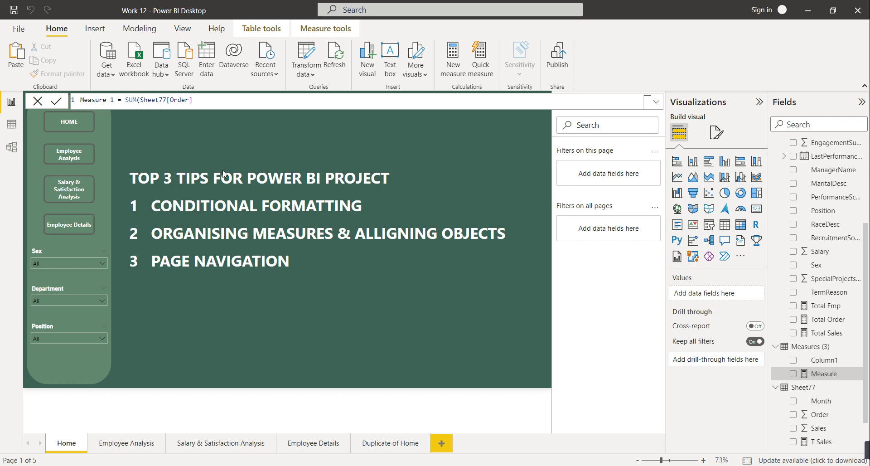
Add a second measure to the Measures (3) table, defined as Measure 2 = Sum(Sheet77[Sales])
right_click(801, 351)
left_click(685, 156)
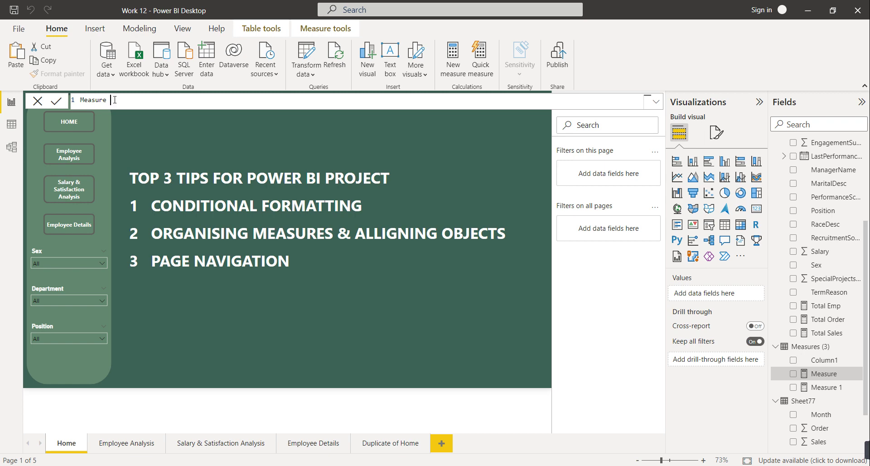
type("Su")
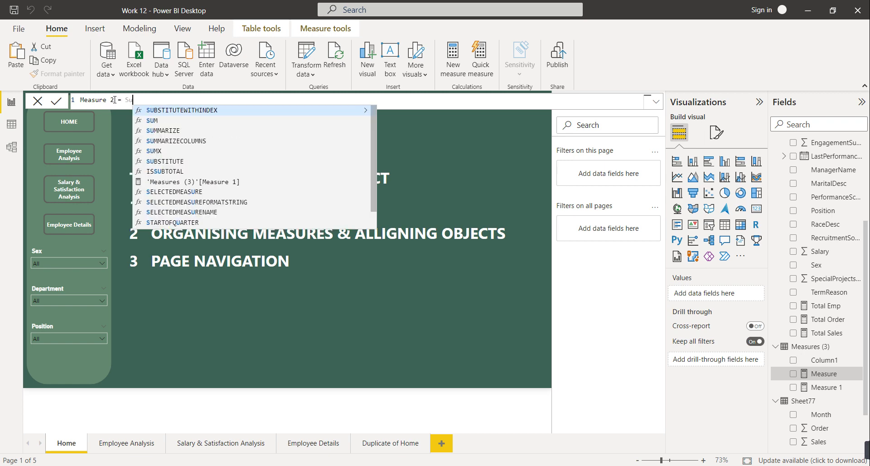
type("m(")
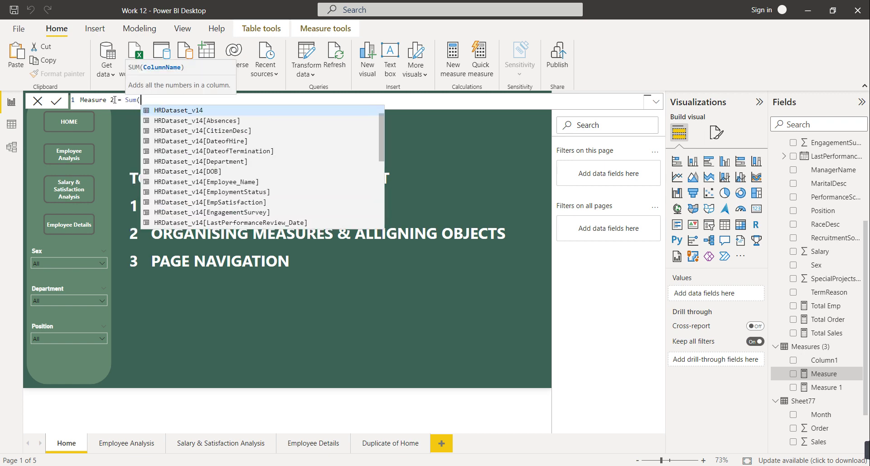
type("sal")
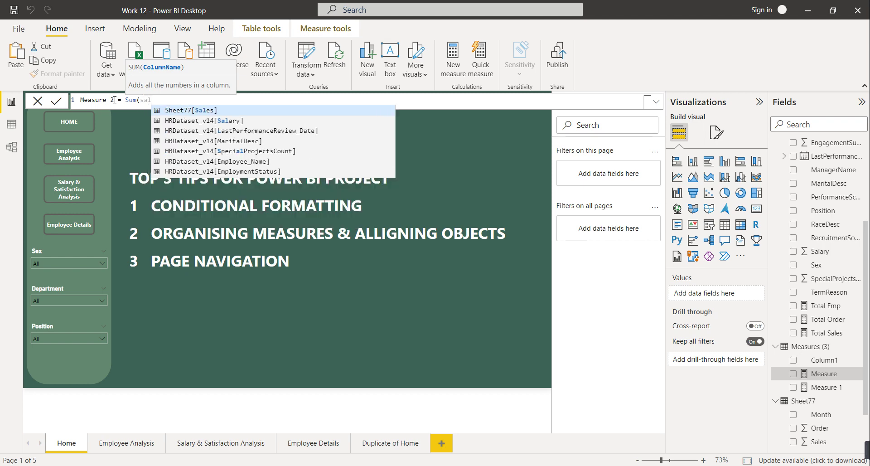
left_click(184, 113)
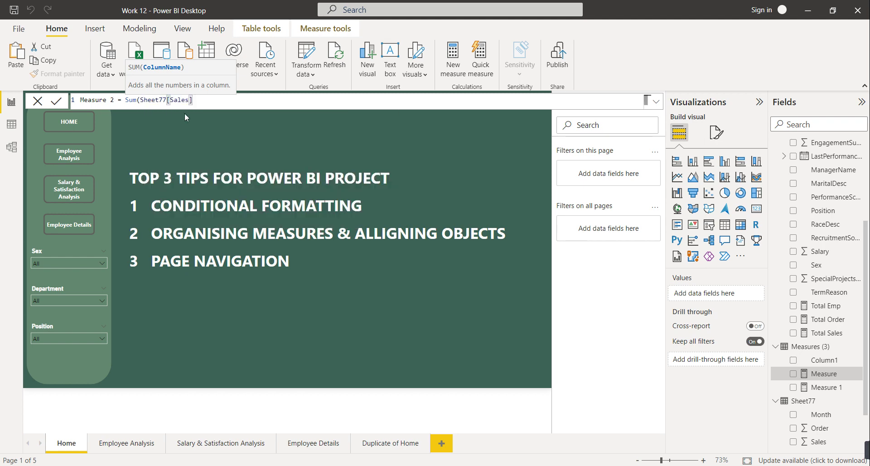
type(")")
key("Return")
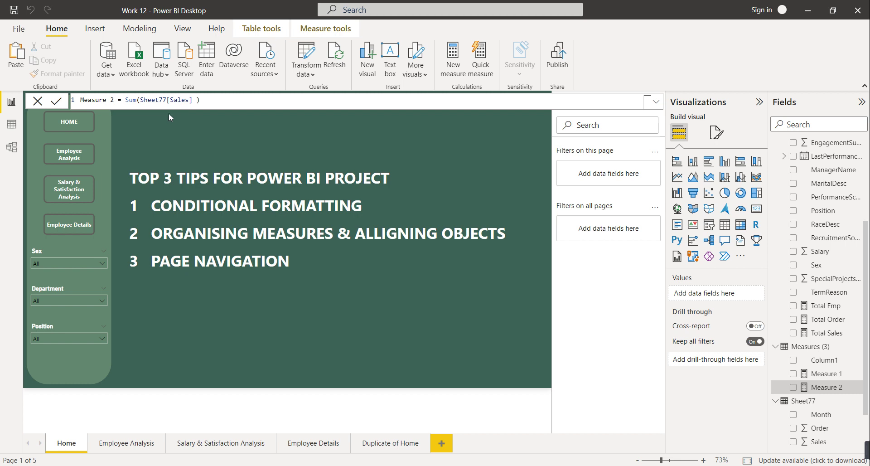
In the model view, select the measures of Sheet77 and change the home table of T Sales to Measures (3)
left_click(11, 151)
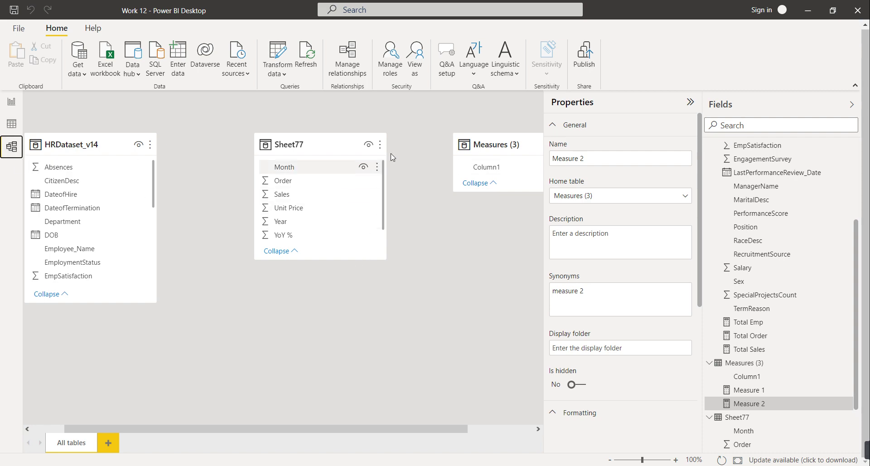
scroll(760, 265, "up", 3)
scroll(760, 265, "up", 1)
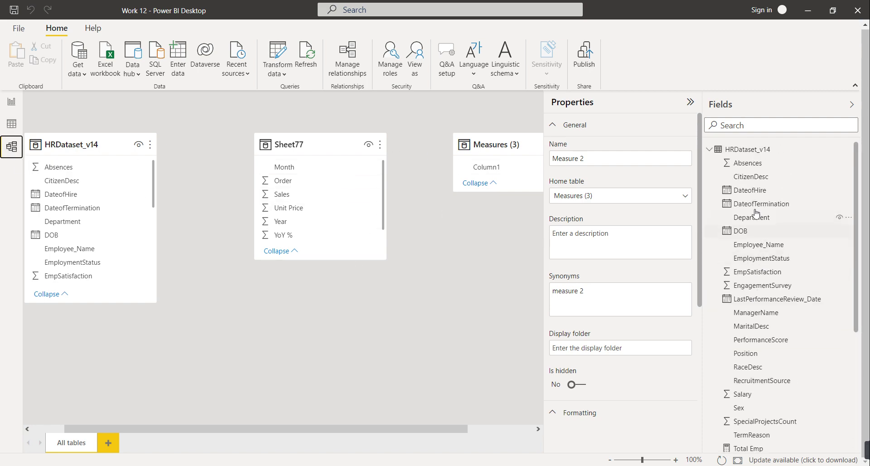
scroll(766, 222, "down", 5)
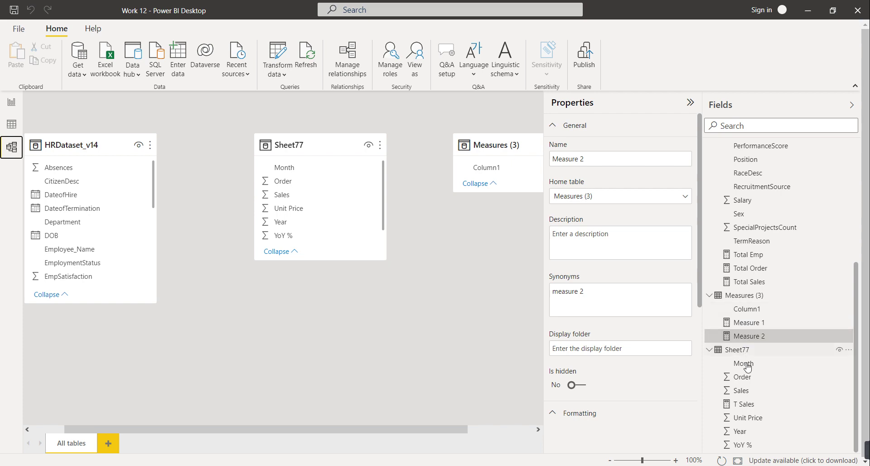
scroll(742, 345, "up", 5)
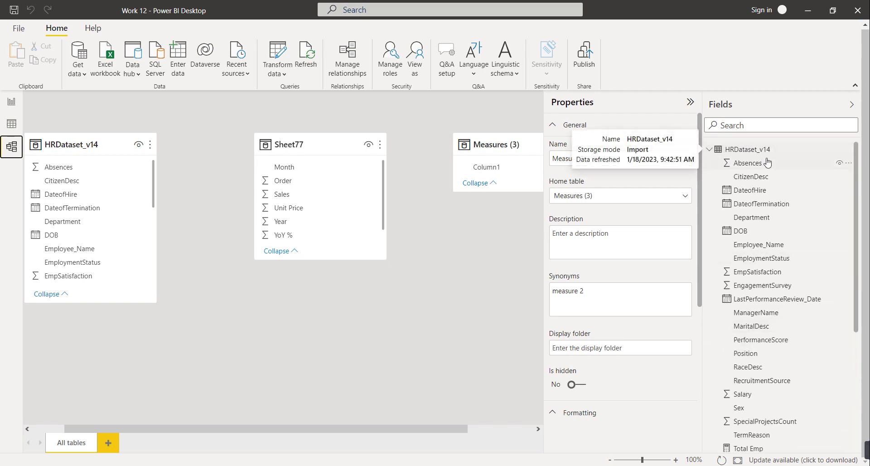
scroll(779, 272, "down", 5)
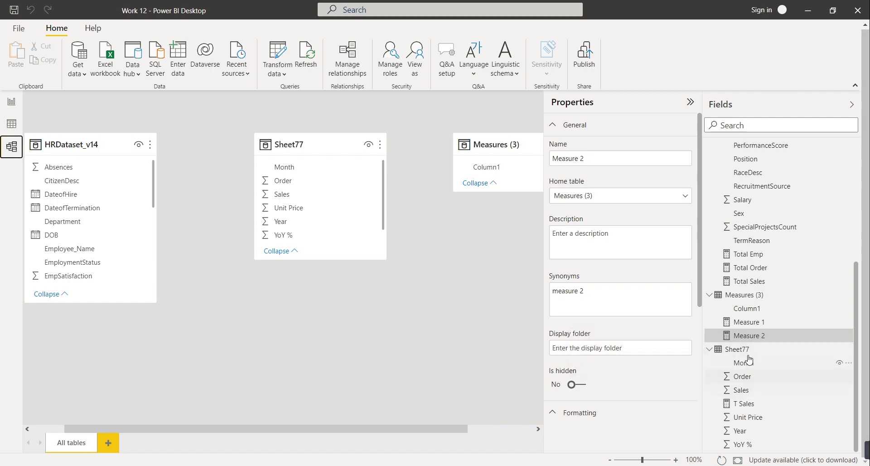
mouse_move(739, 353)
right_click(741, 351)
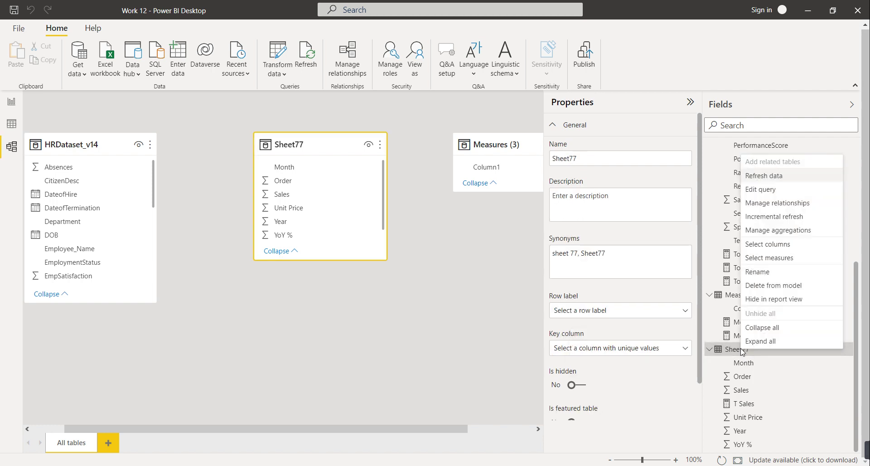
left_click(767, 258)
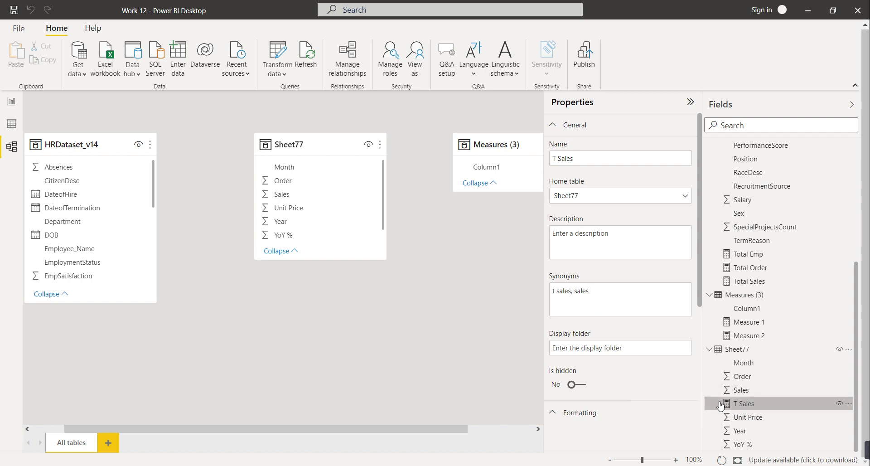
left_click(590, 196)
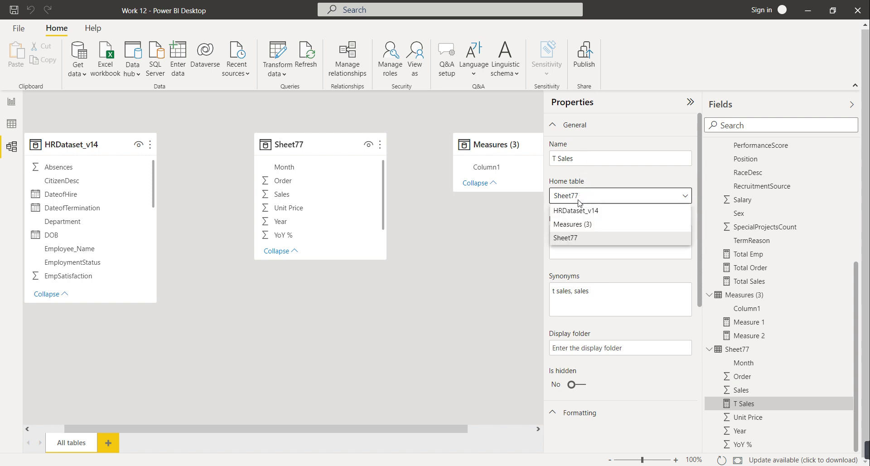
left_click(582, 224)
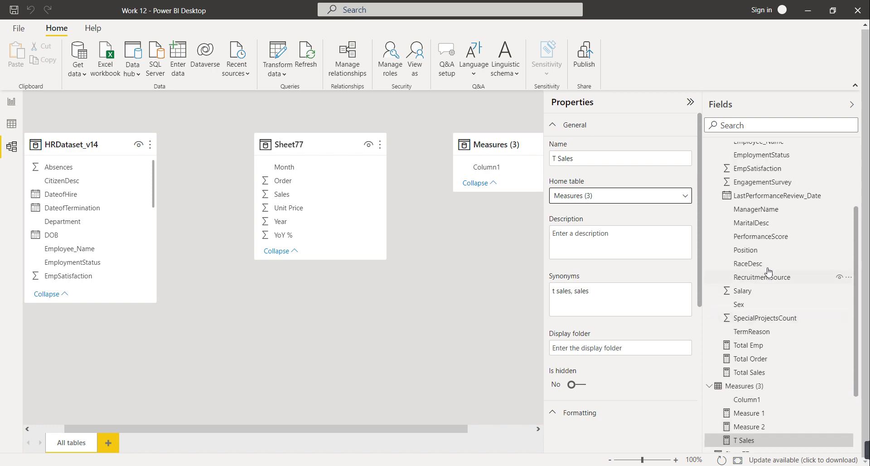
Select all measures of HRDataset_v14 together and set their home table to Measures (3)
scroll(758, 286, "up", 4)
scroll(761, 268, "down", 1)
scroll(761, 272, "up", 2)
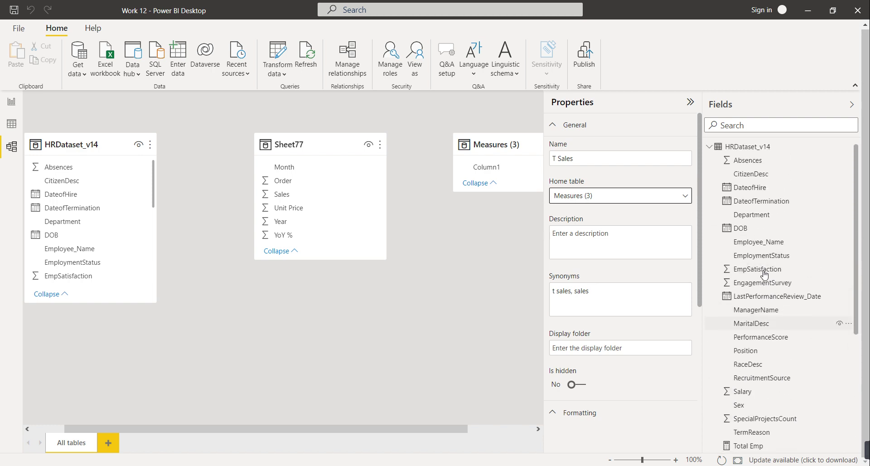
right_click(744, 151)
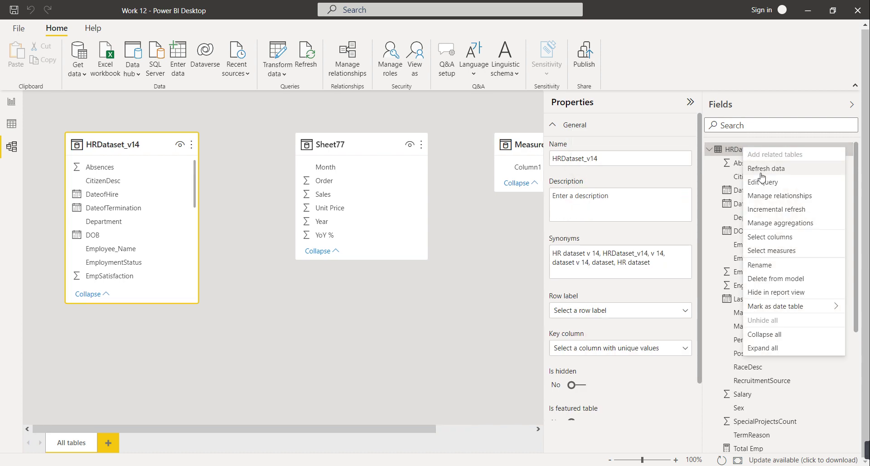
left_click(772, 250)
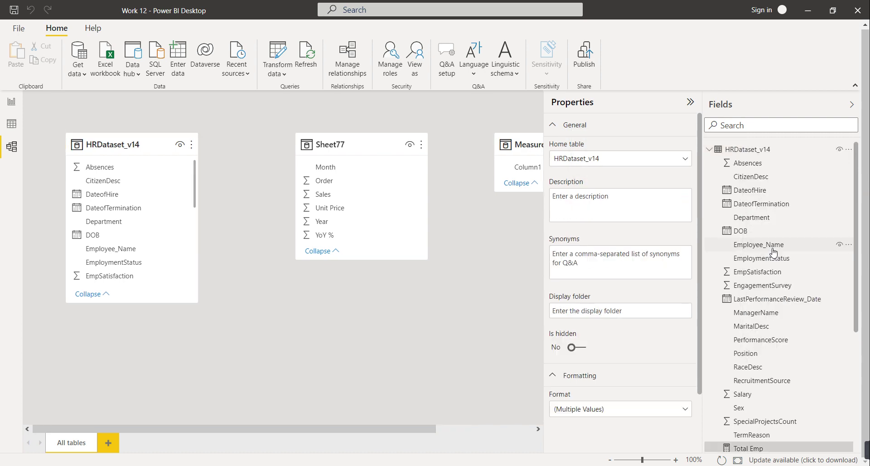
scroll(776, 254, "down", 3)
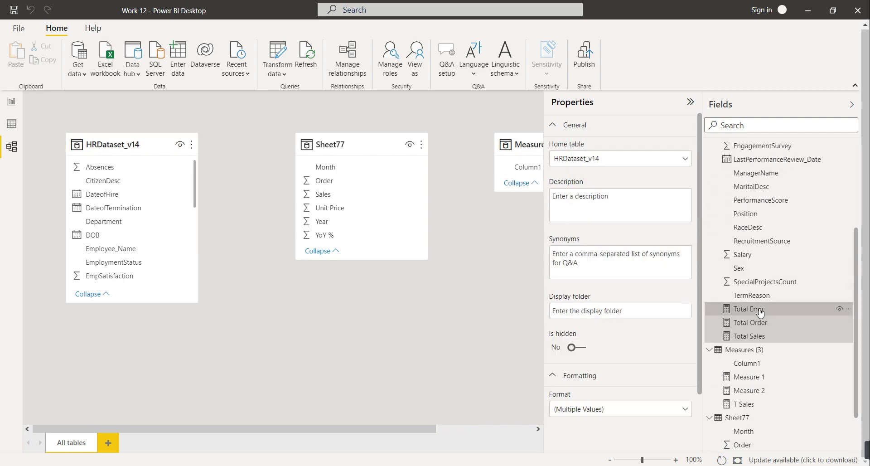
left_click(617, 159)
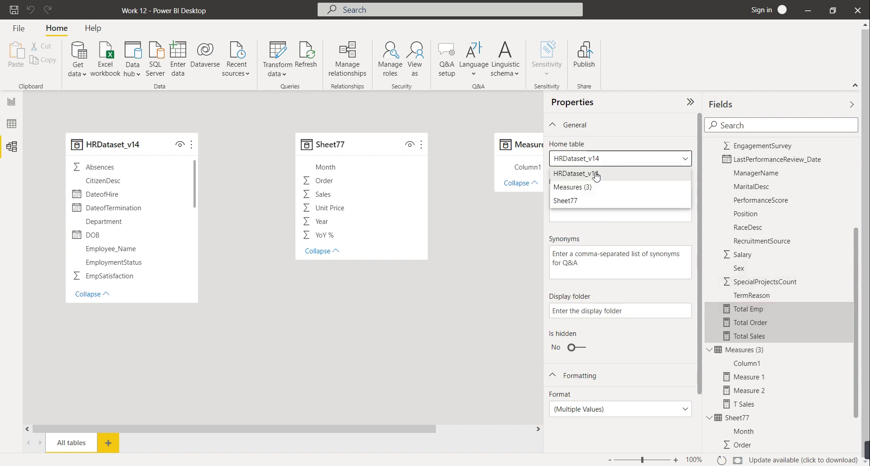
left_click(586, 186)
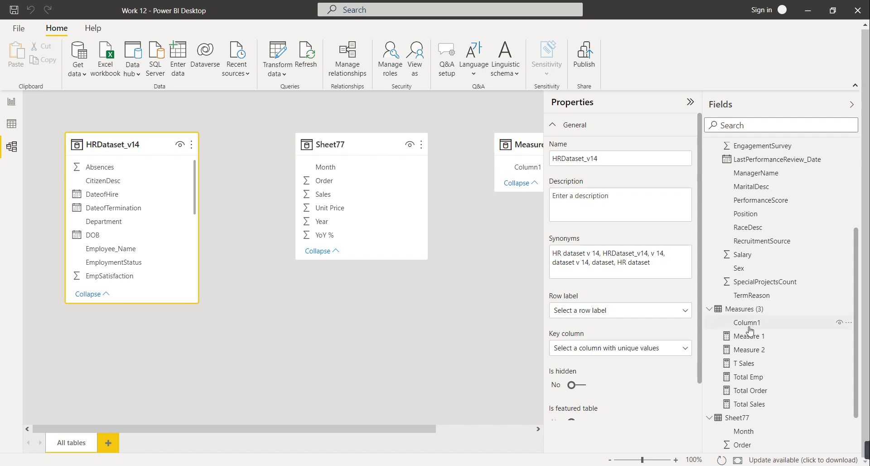
scroll(750, 342, "down", 1)
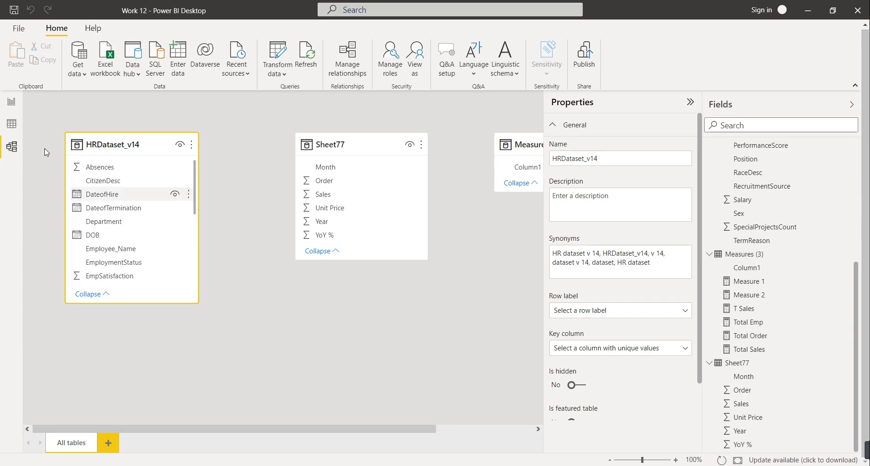
In the report view, look through the Employee Analysis, Salary & Satisfaction Analysis and Employee Details pages, and return to Home
left_click(13, 100)
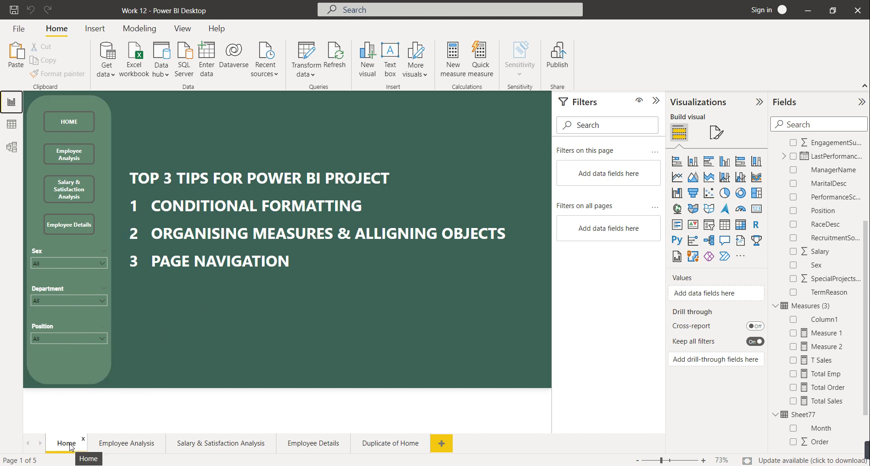
left_click(130, 444)
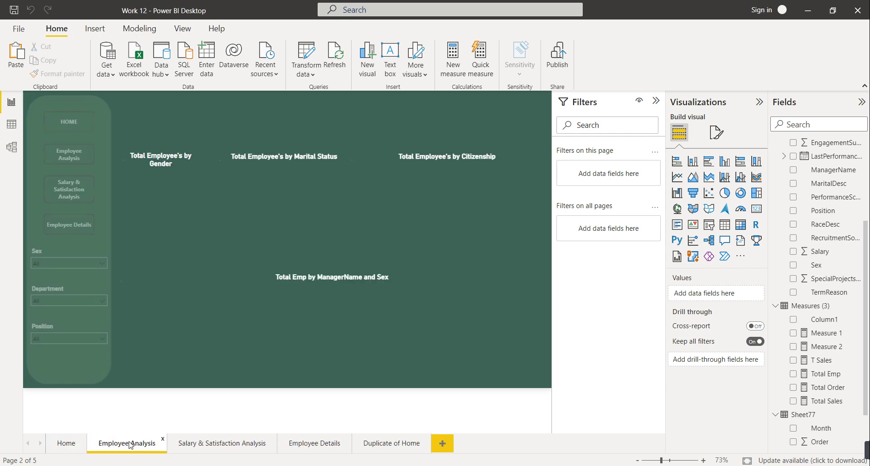
left_click(224, 443)
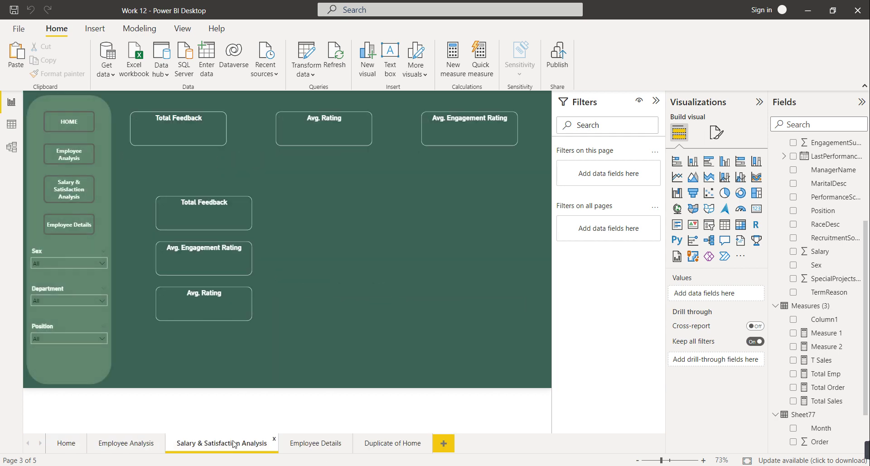
left_click(330, 446)
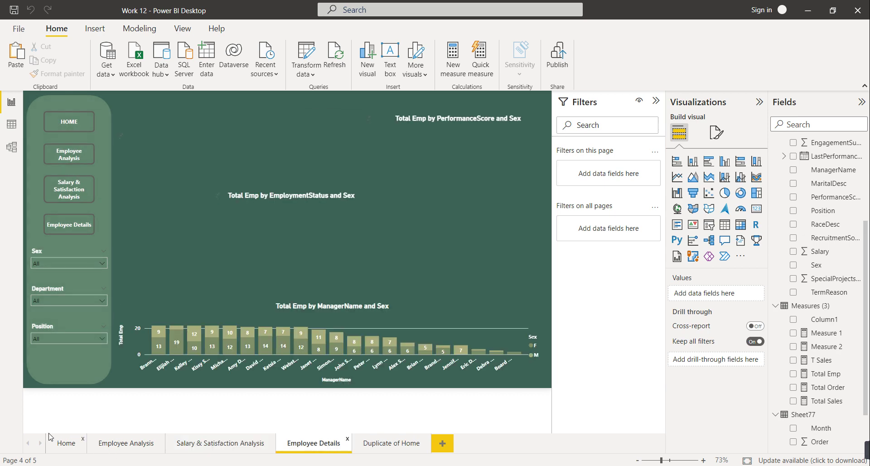
left_click(66, 442)
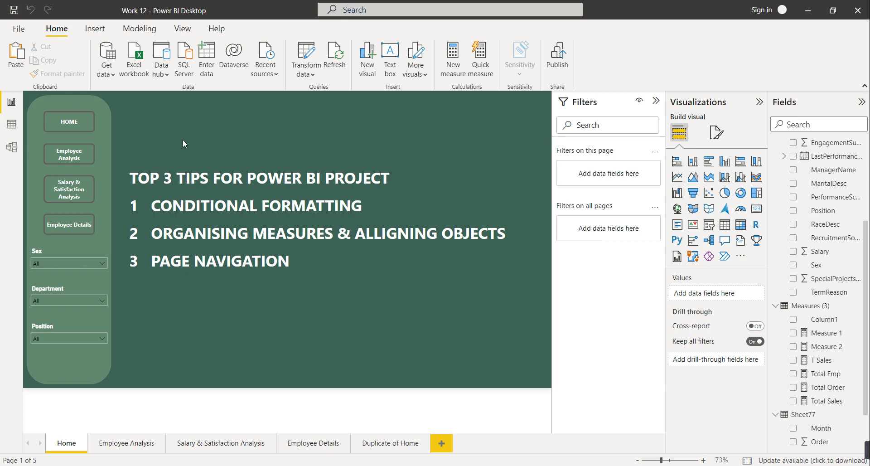
Insert a blank button, move it above the title text on the Home page, and delete it
left_click(93, 30)
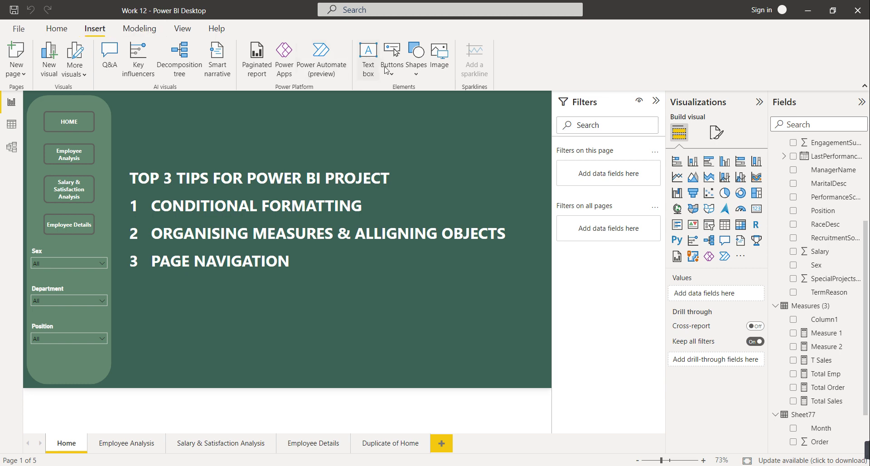
left_click(392, 80)
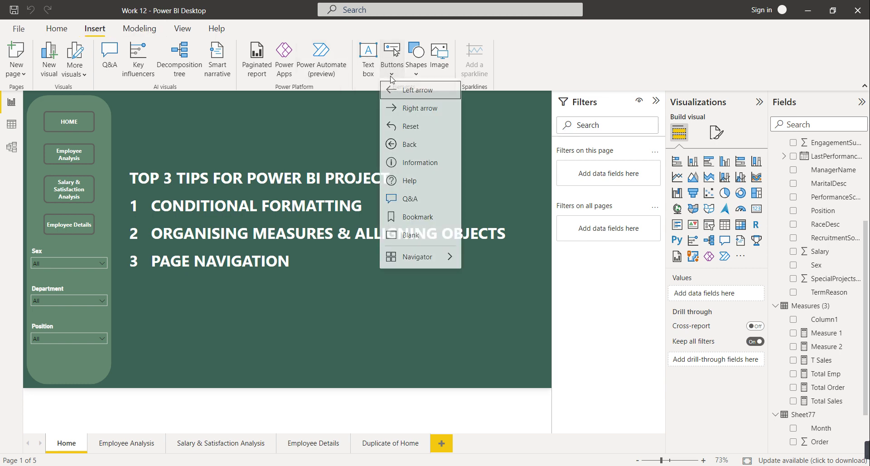
left_click(413, 245)
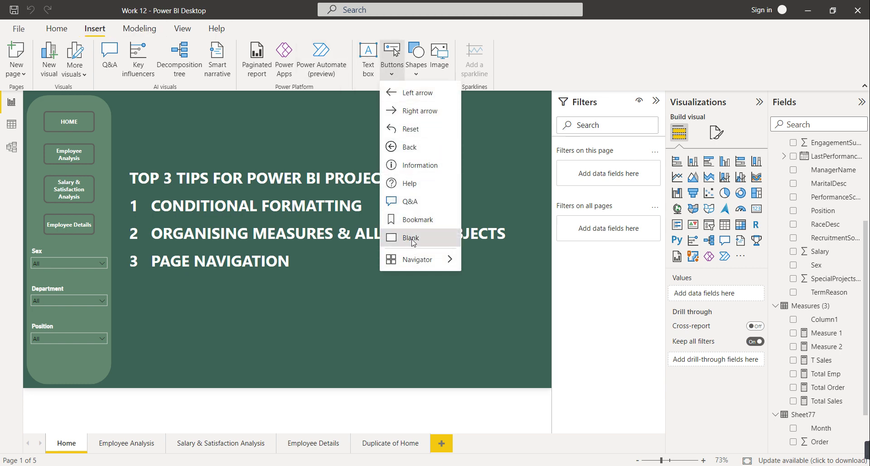
left_click_drag(57, 96, 269, 118)
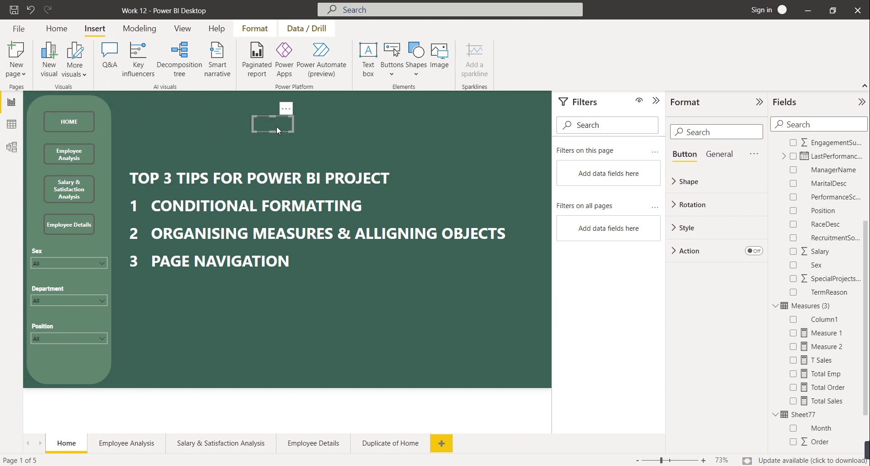
key("Delete")
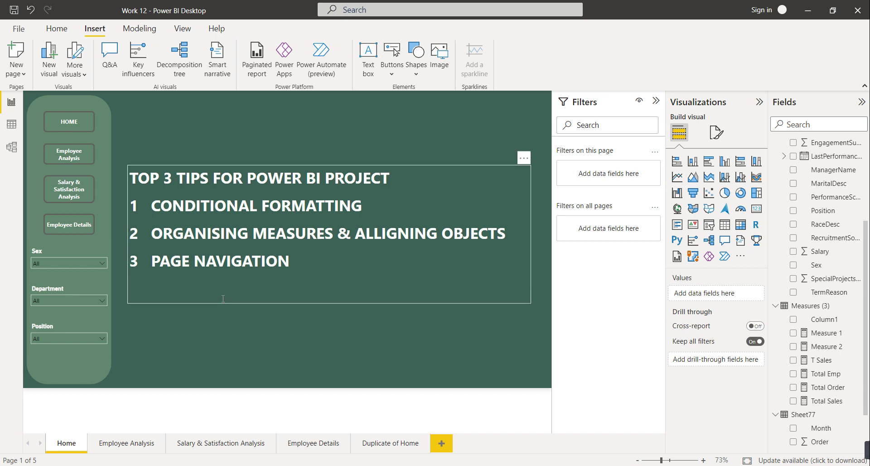
Select the HOME navigation button and examine its Style settings for the default state
left_click(61, 130)
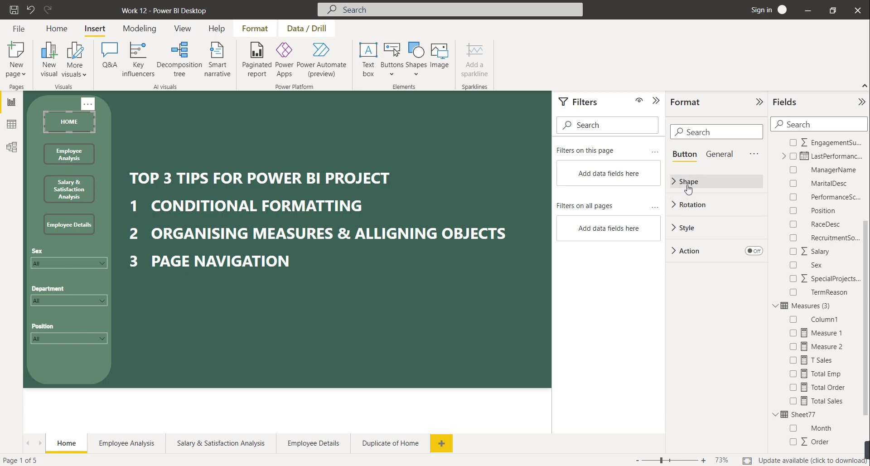
left_click(692, 229)
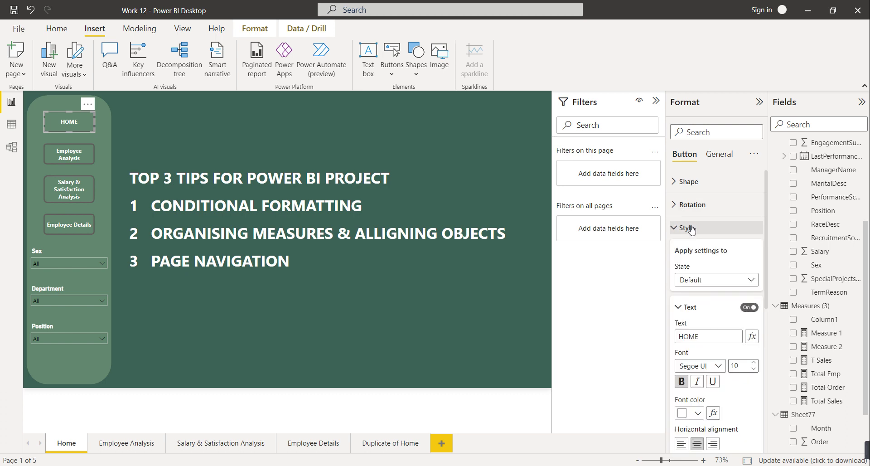
left_click(692, 228)
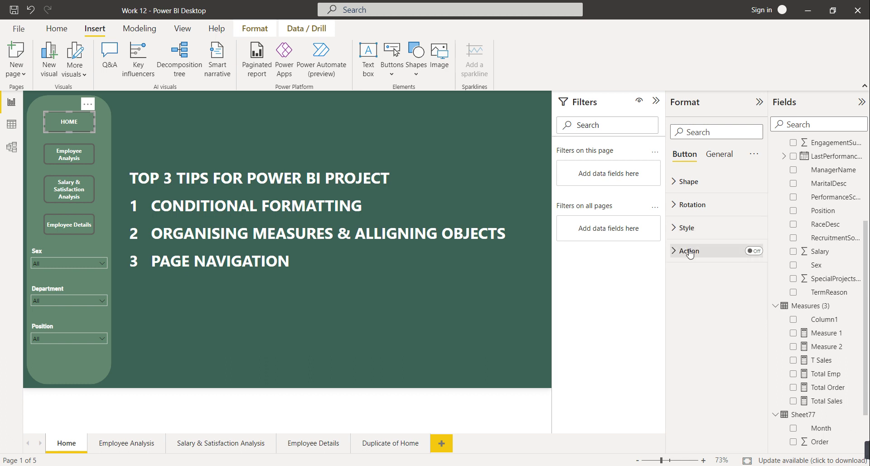
Turn on the HOME button's action with type Page navigation and destination None
left_click(689, 251)
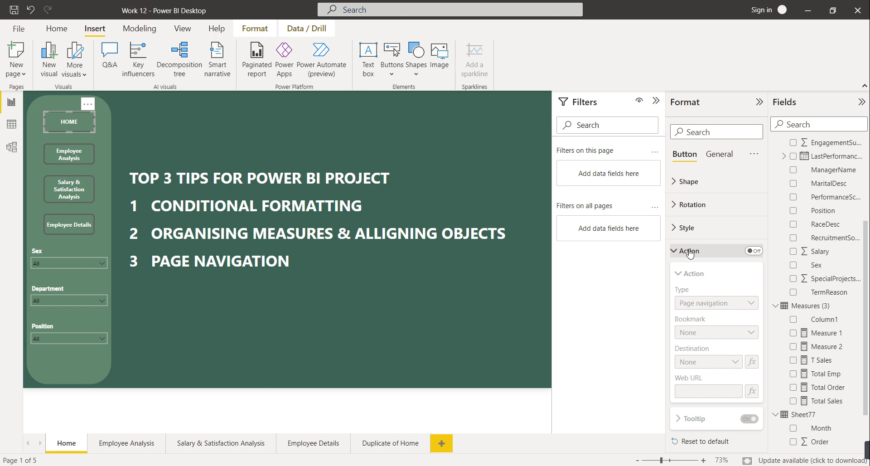
left_click(754, 251)
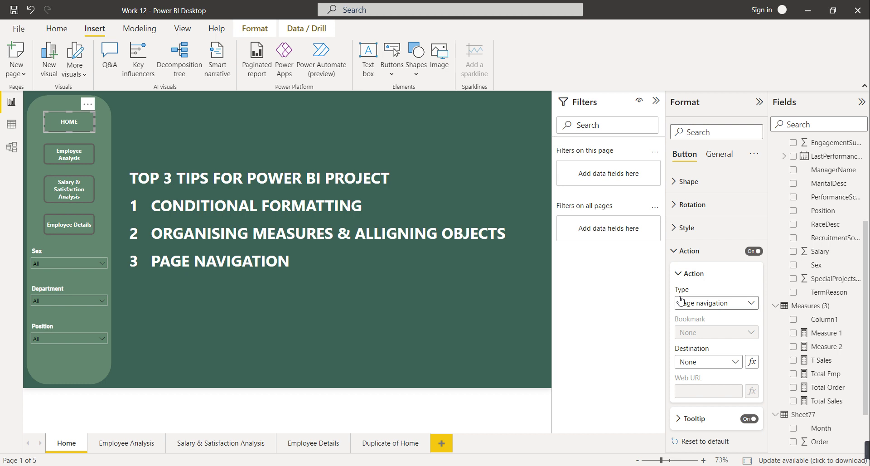
left_click(714, 304)
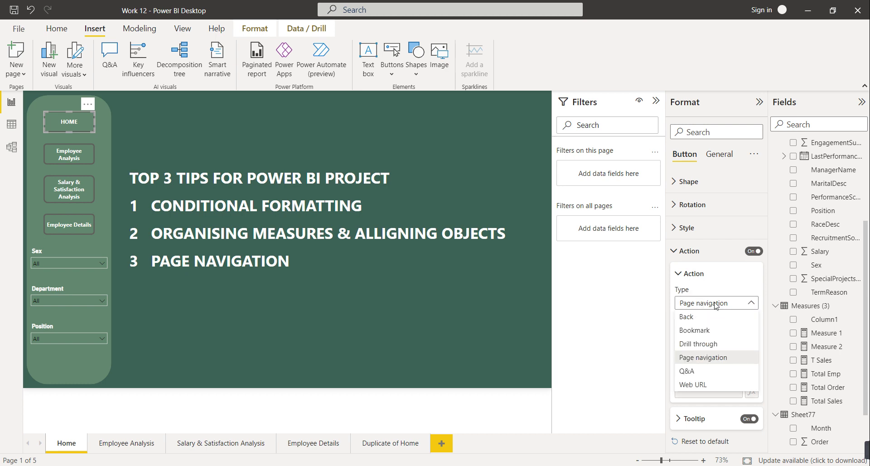
left_click(702, 357)
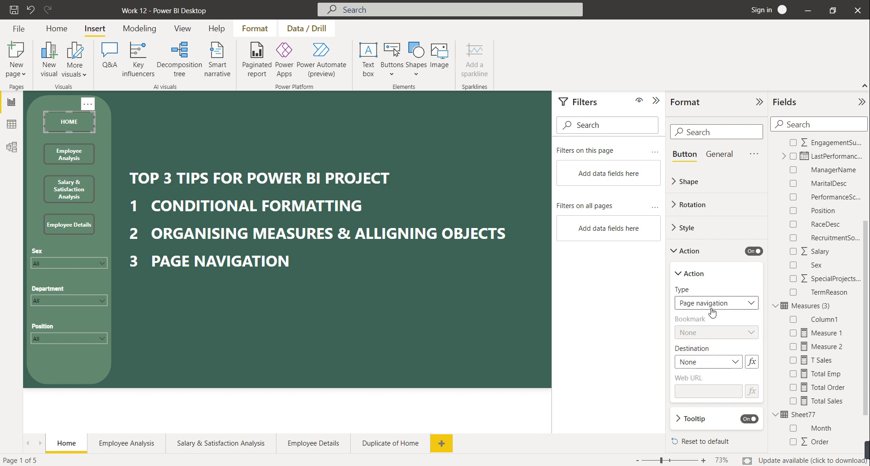
left_click(703, 365)
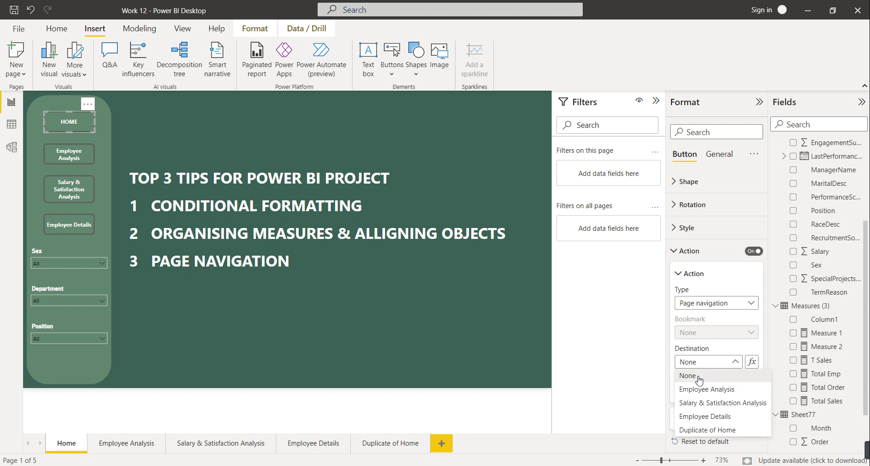
left_click(699, 379)
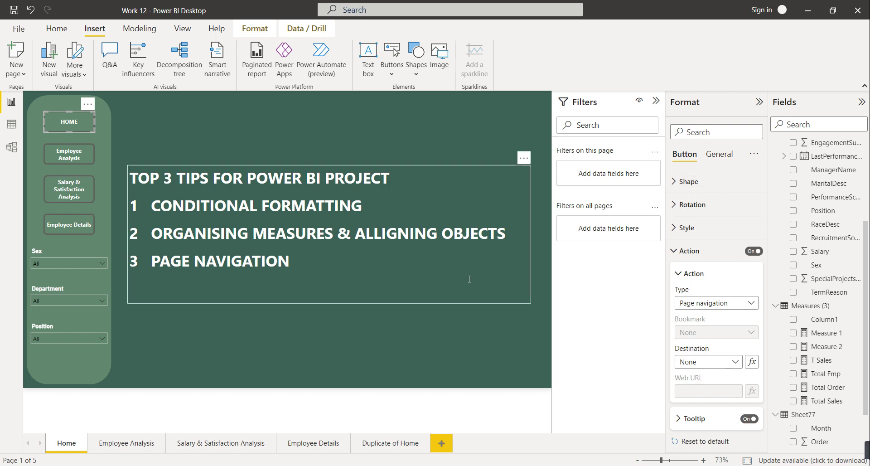
Turn on the Employee Analysis button's action with type Page navigation and destination Employee Analysis
left_click(62, 158)
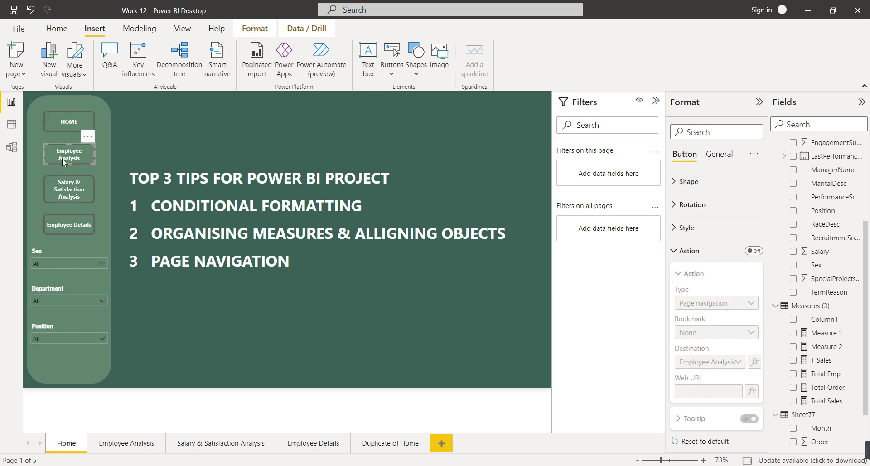
left_click(752, 252)
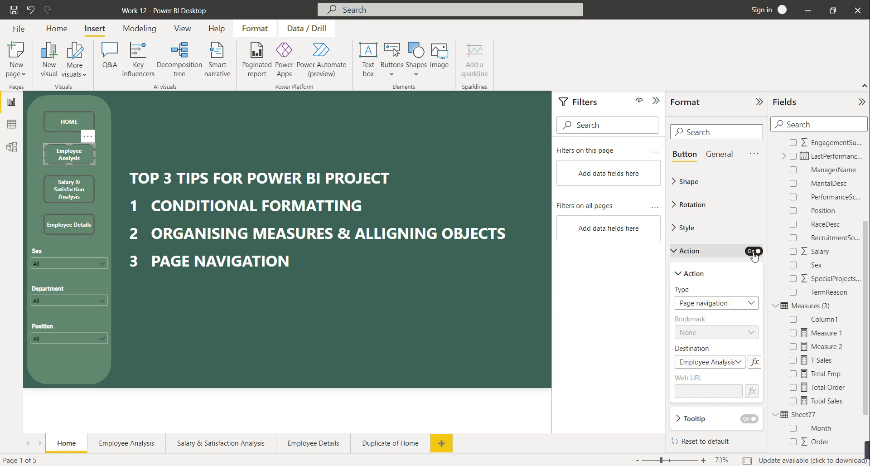
left_click(717, 307)
left_click(707, 359)
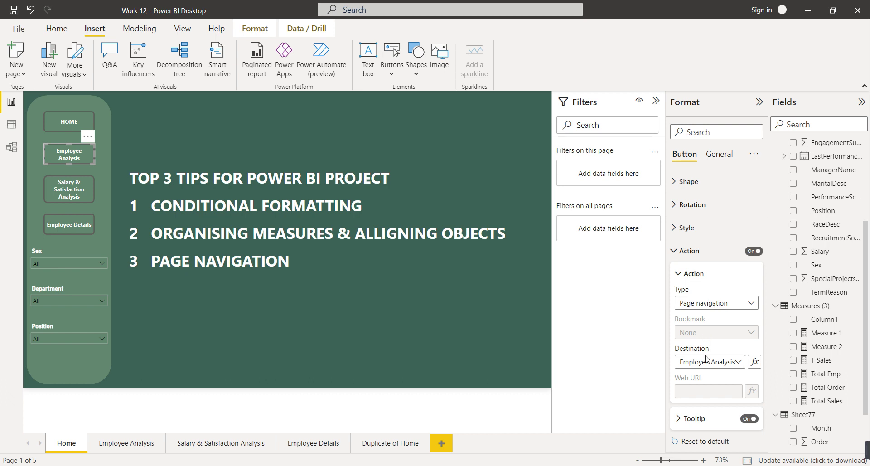
left_click(709, 361)
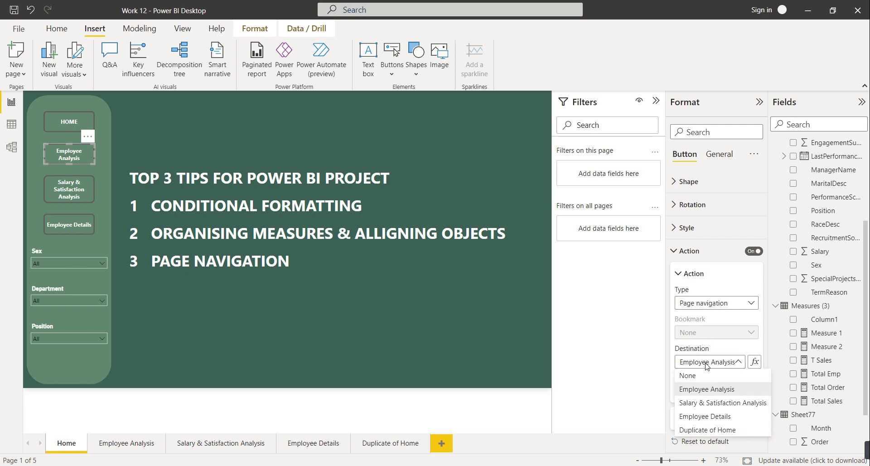
left_click(710, 390)
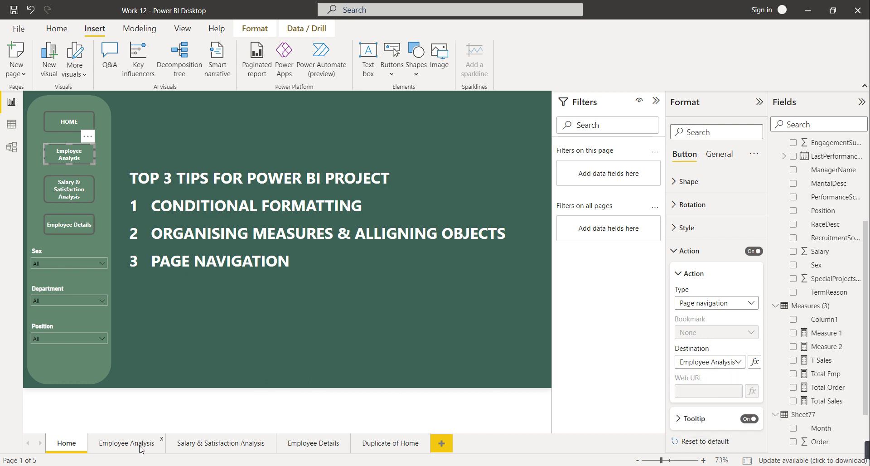
Test the Employee Analysis navigation button from the Home page, and return to Home
left_click(542, 243)
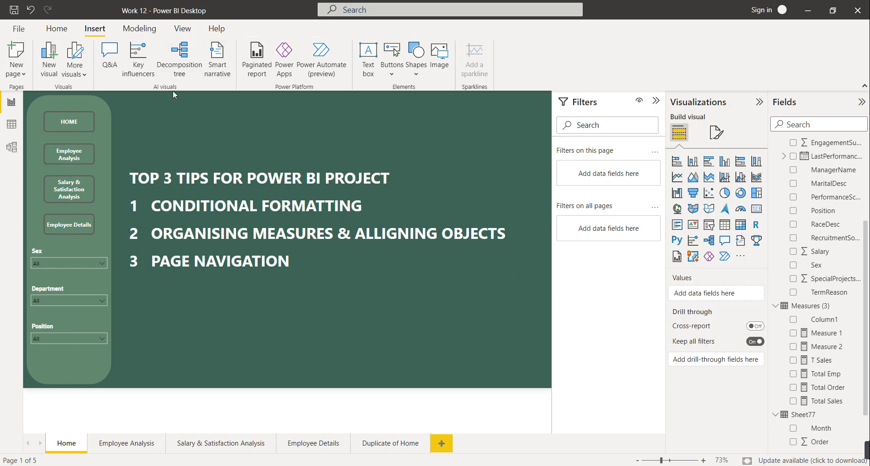
left_click(75, 158, "ctrl")
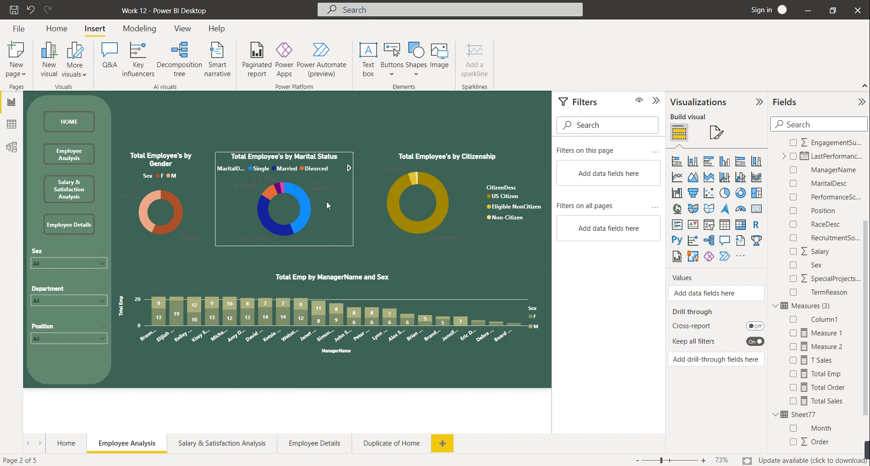
left_click(70, 447)
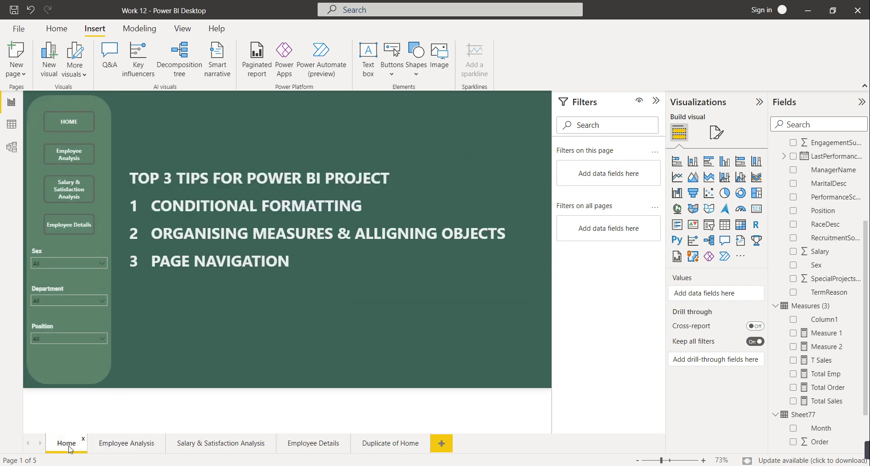
Turn on the Salary & Satisfaction Analysis button's action with type Page navigation and the Salary & Satisfaction Analysis page as destination
left_click(70, 190)
left_click(754, 253)
left_click(695, 252)
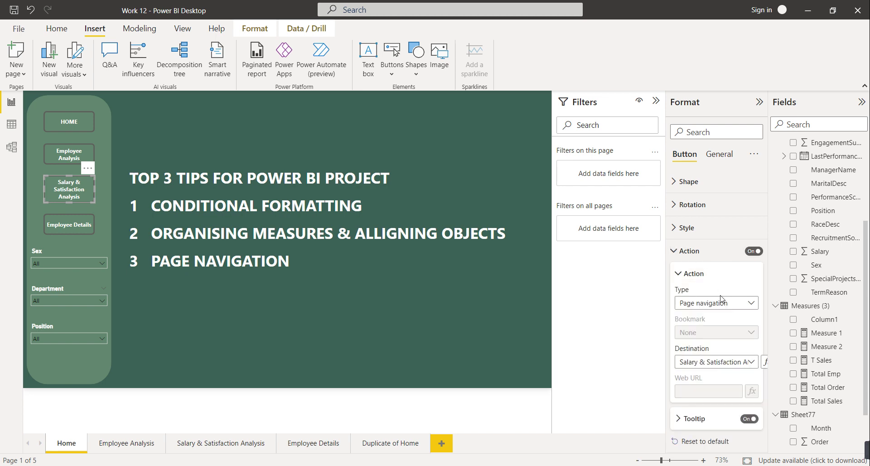
left_click(721, 305)
left_click(720, 411)
left_click(713, 362)
left_click(718, 404)
Turn on the Employee Details button's action with type Page navigation and destination Employee Details
left_click(78, 225)
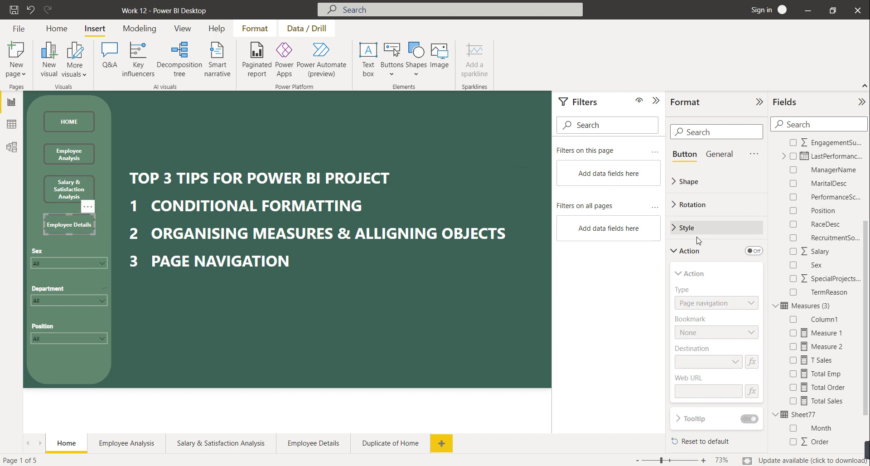
left_click(754, 250)
left_click(714, 304)
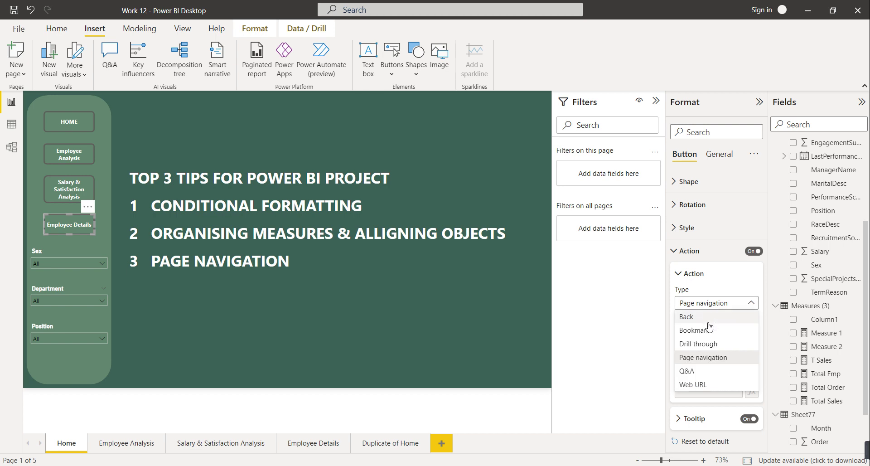
left_click(709, 303)
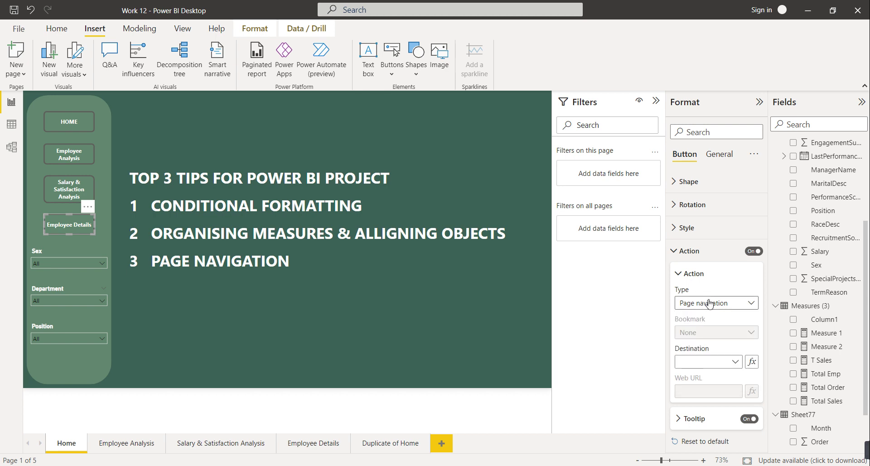
left_click(709, 361)
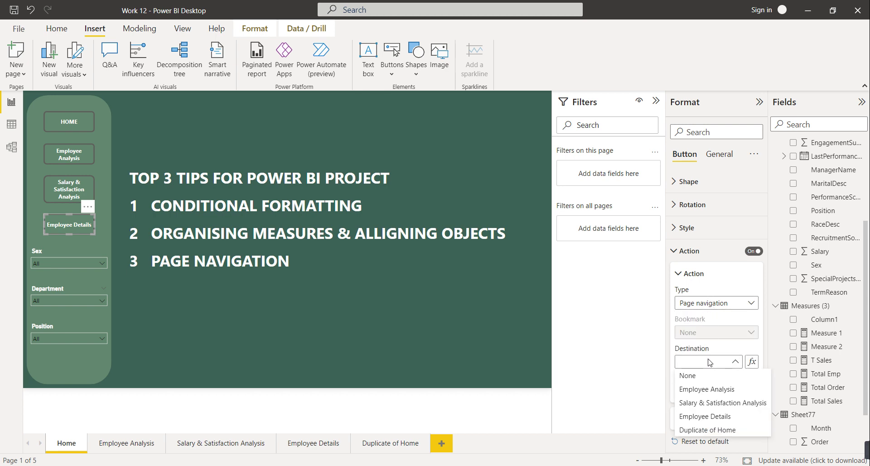
left_click(714, 417)
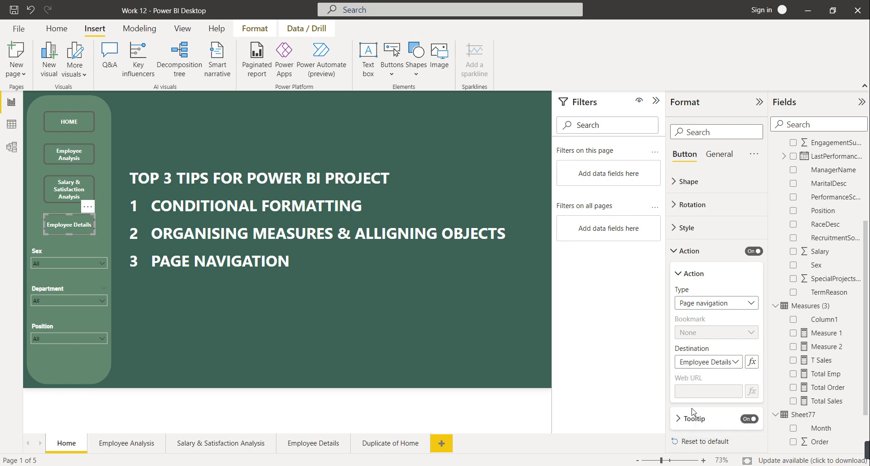
Test the navigation buttons by following Employee Details, Salary & Satisfaction Analysis, Employee Analysis and HOME in turn
left_click(544, 278)
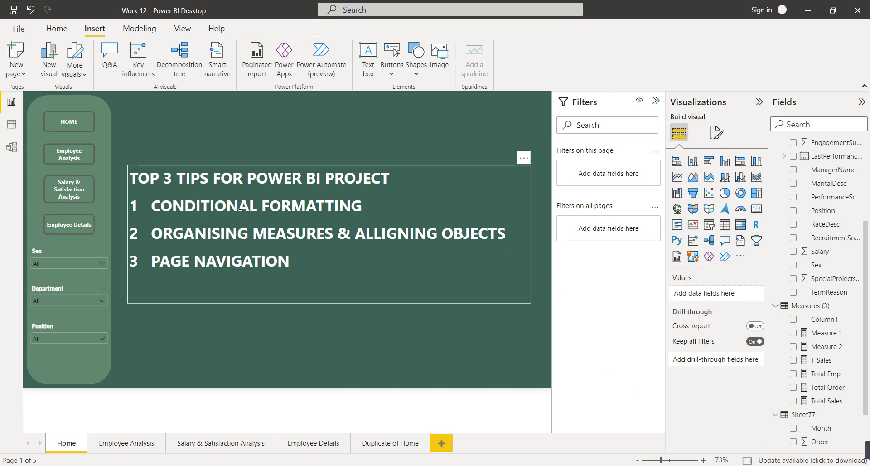
left_click(72, 228, "ctrl")
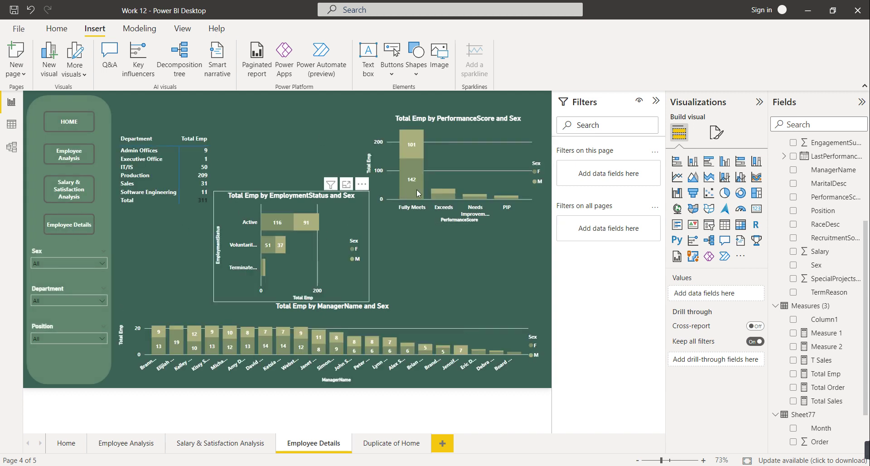
left_click(74, 192, "ctrl")
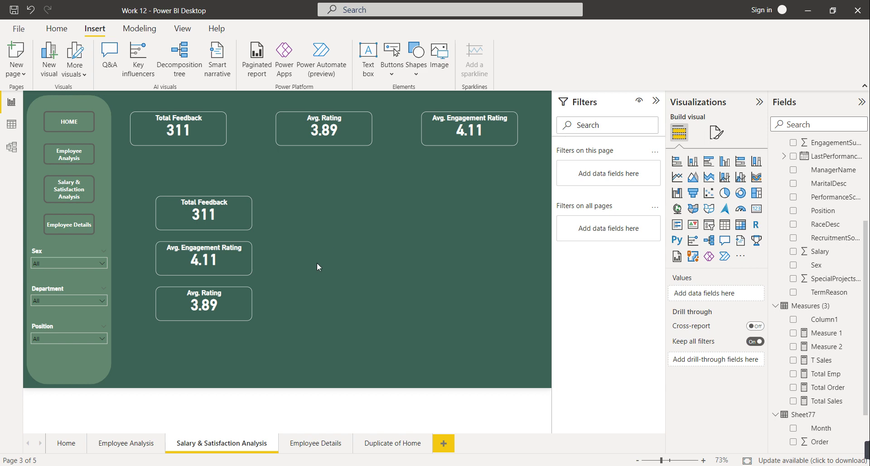
left_click(67, 157, "ctrl")
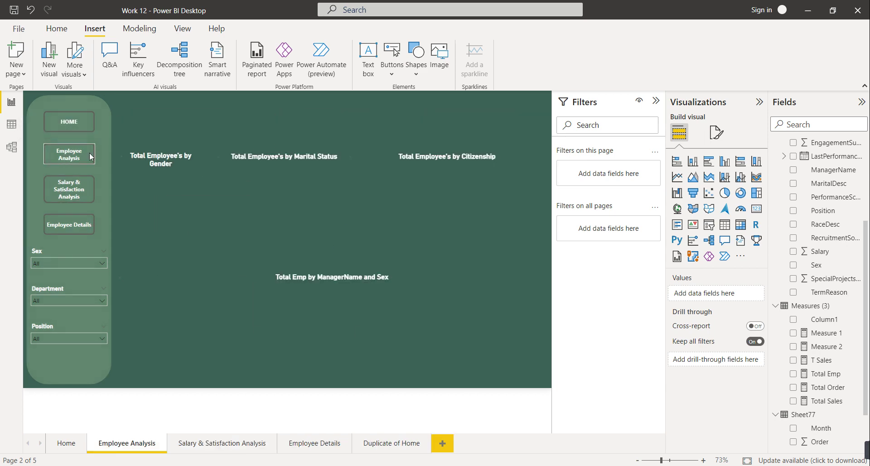
left_click(71, 128, "ctrl")
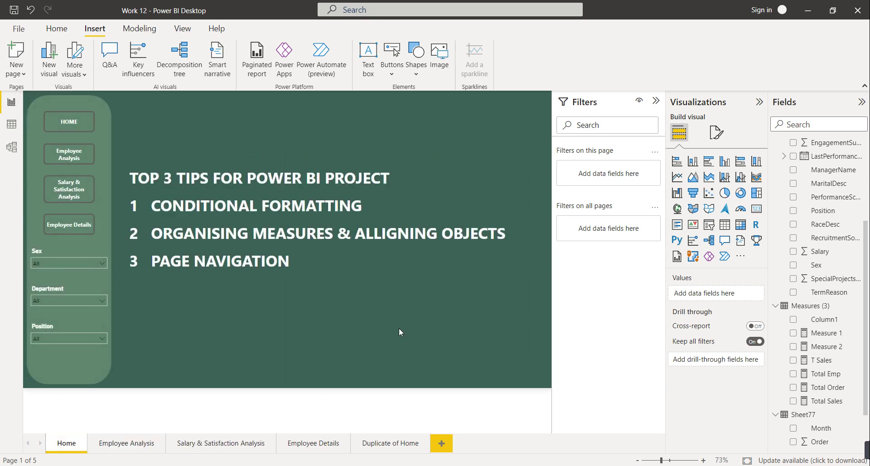